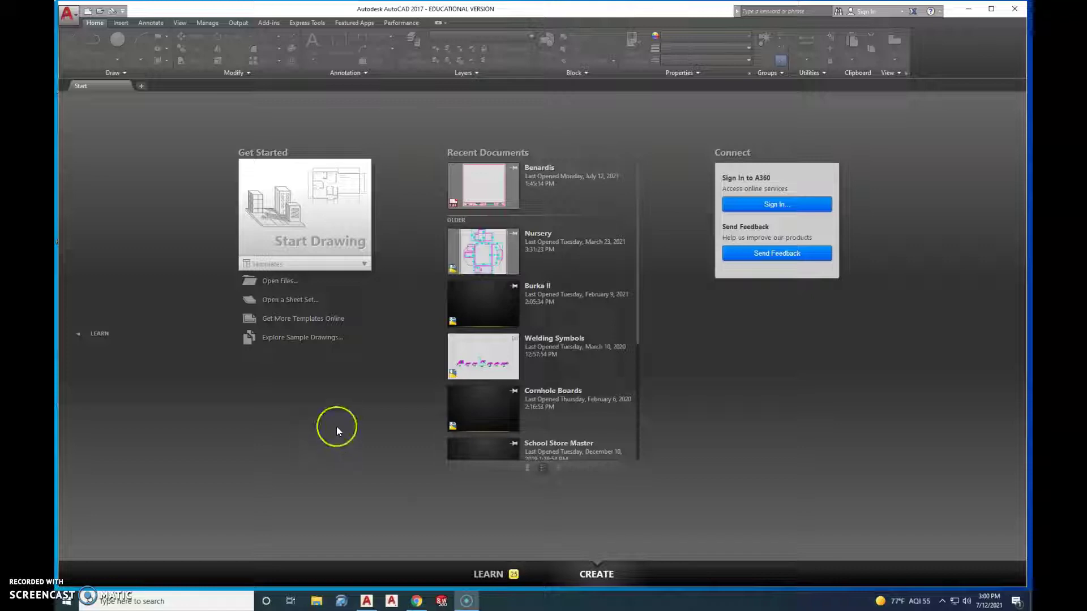
# Expand the Templates list under Start Drawing to show the available .dwt files
pyautogui.click(366, 264)
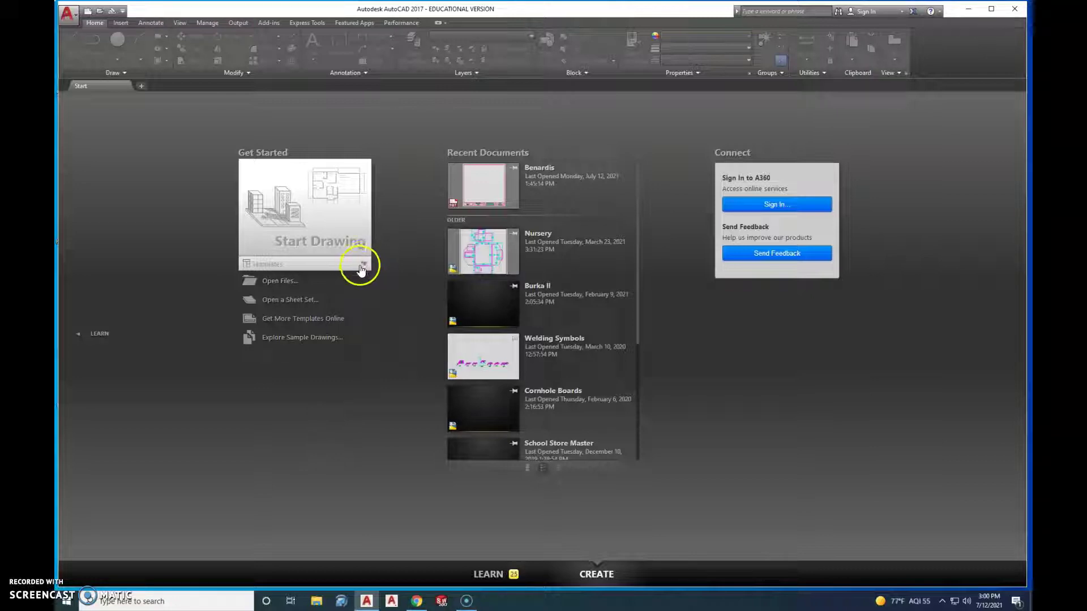
pyautogui.click(365, 265)
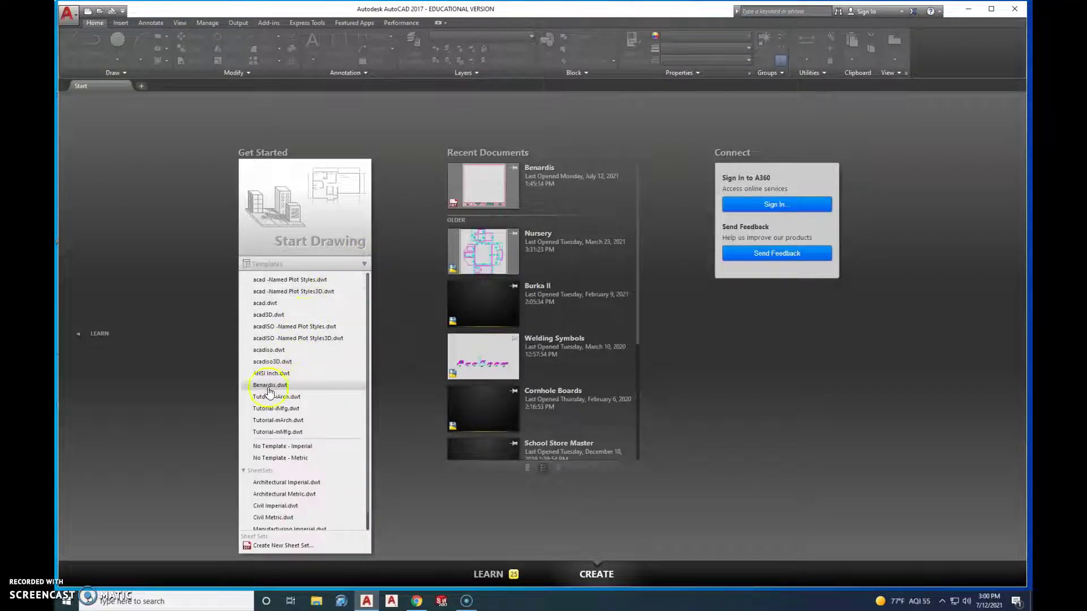
# Start a new drawing from Benardis.dwt, view the INCH A layout, then return to Model
pyautogui.click(260, 387)
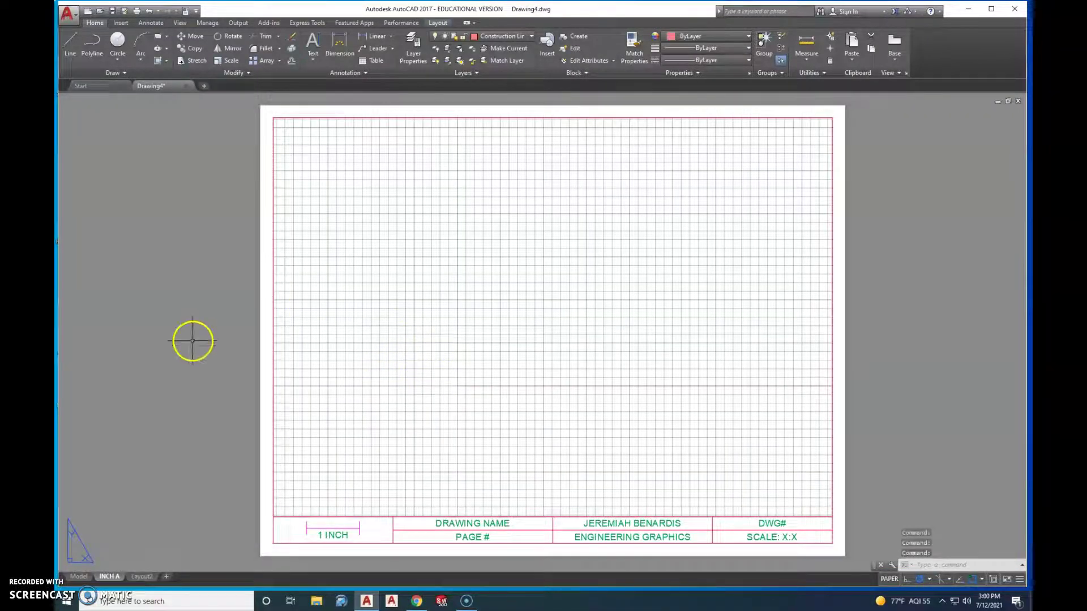
pyautogui.click(79, 576)
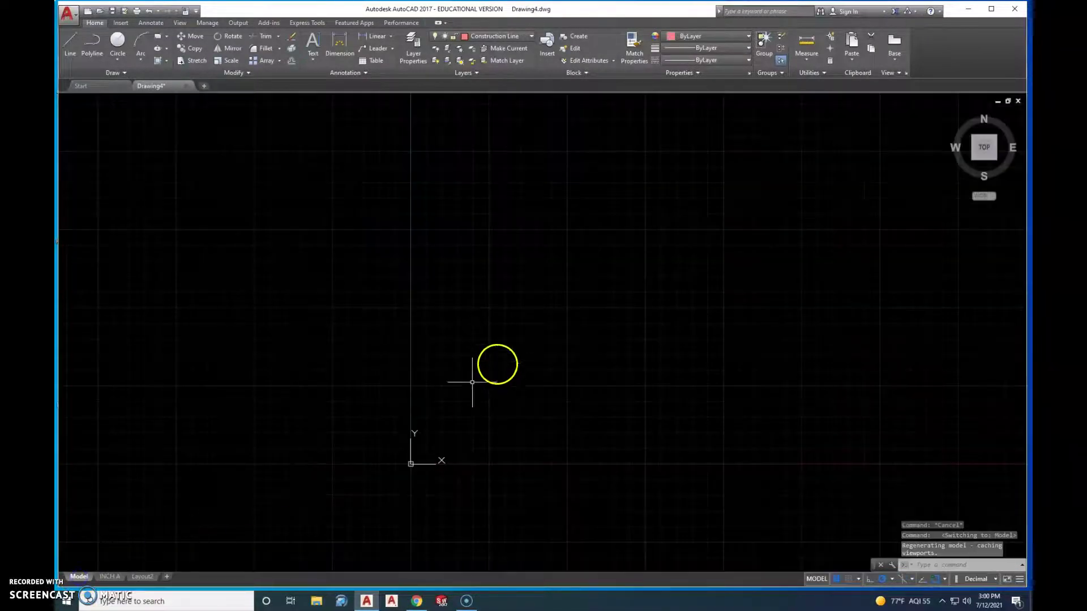
pyautogui.scroll(-5, 405, 408)
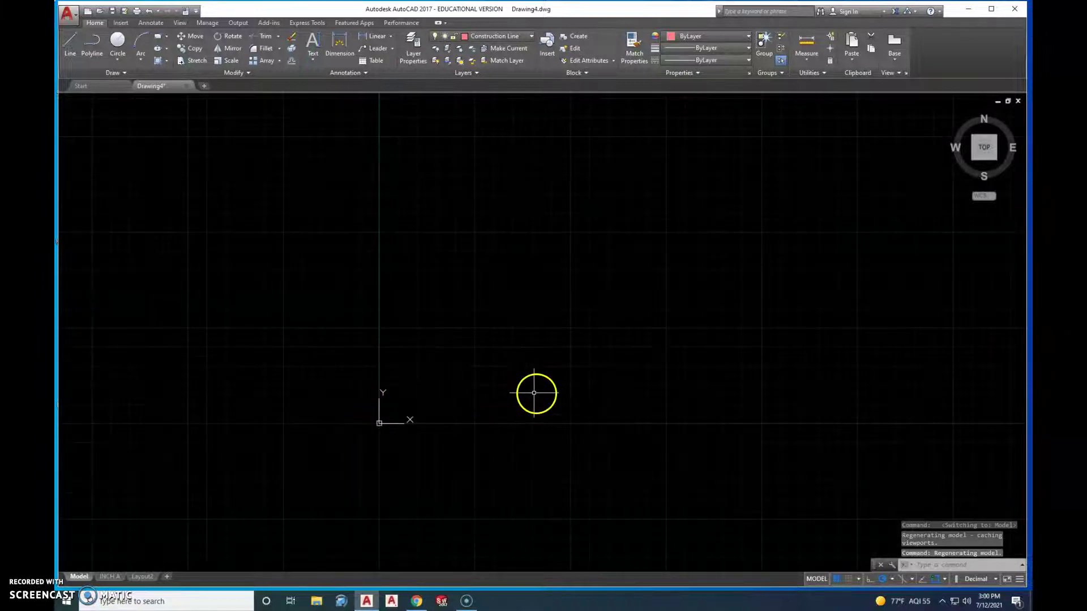
pyautogui.scroll(-2, 488, 397)
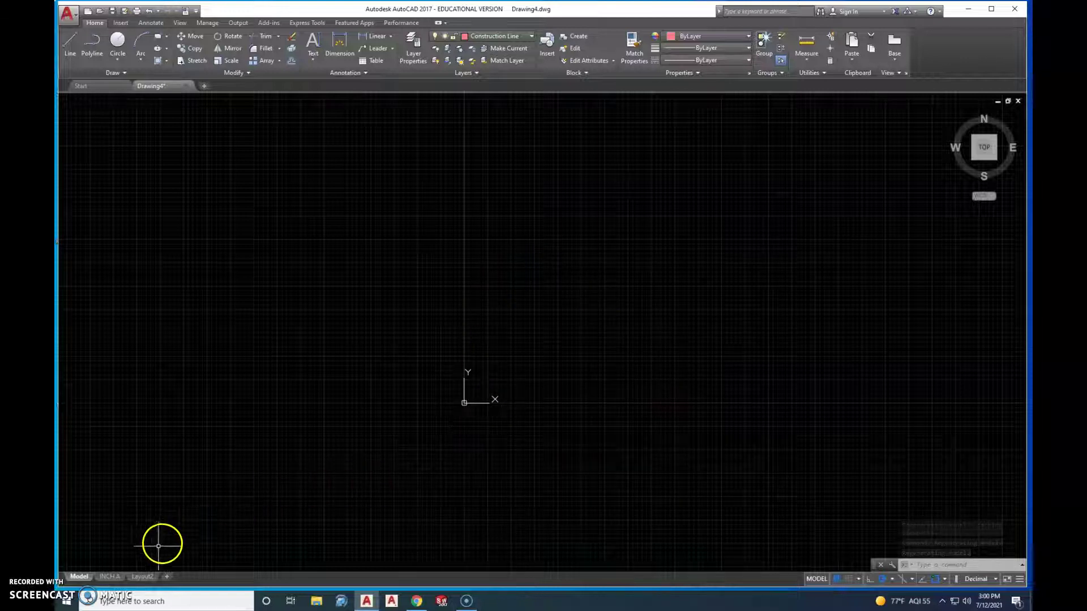
pyautogui.click(115, 577)
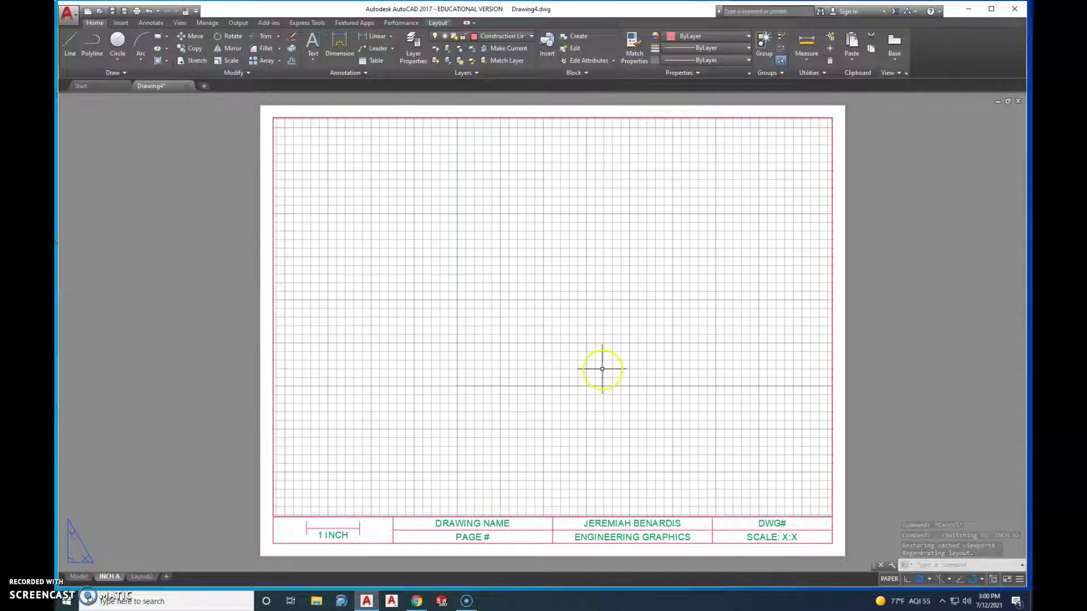
pyautogui.click(78, 576)
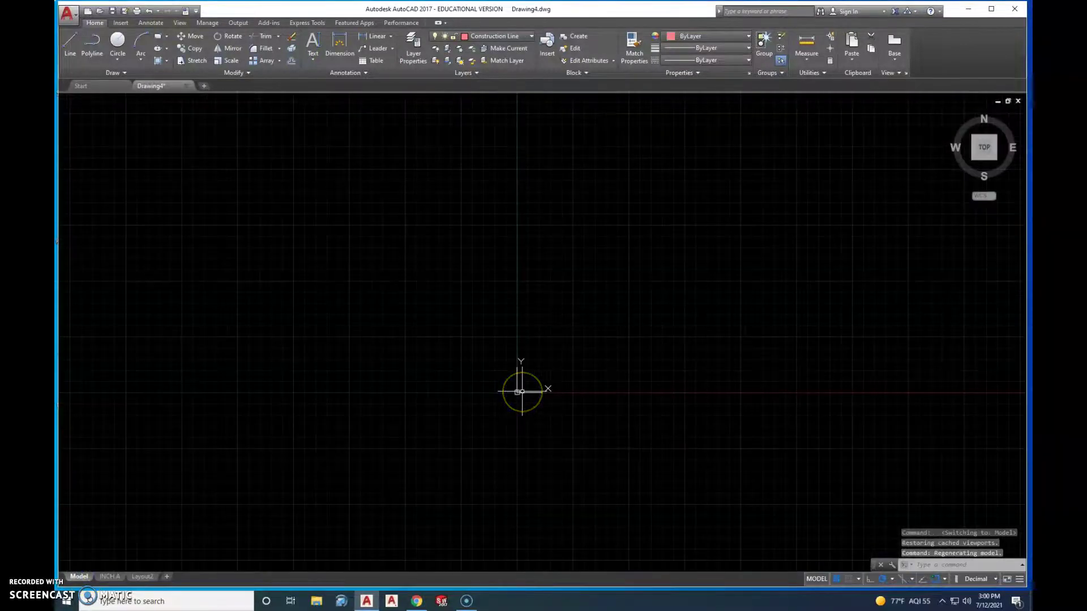
pyautogui.scroll(-3, 522, 391)
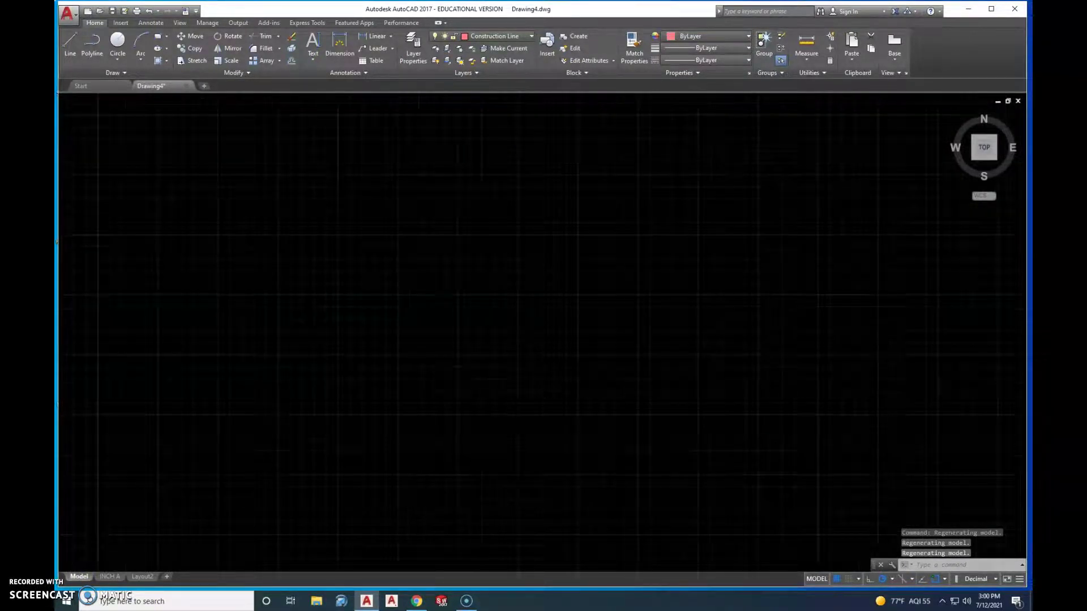
pyautogui.scroll(2, 522, 391)
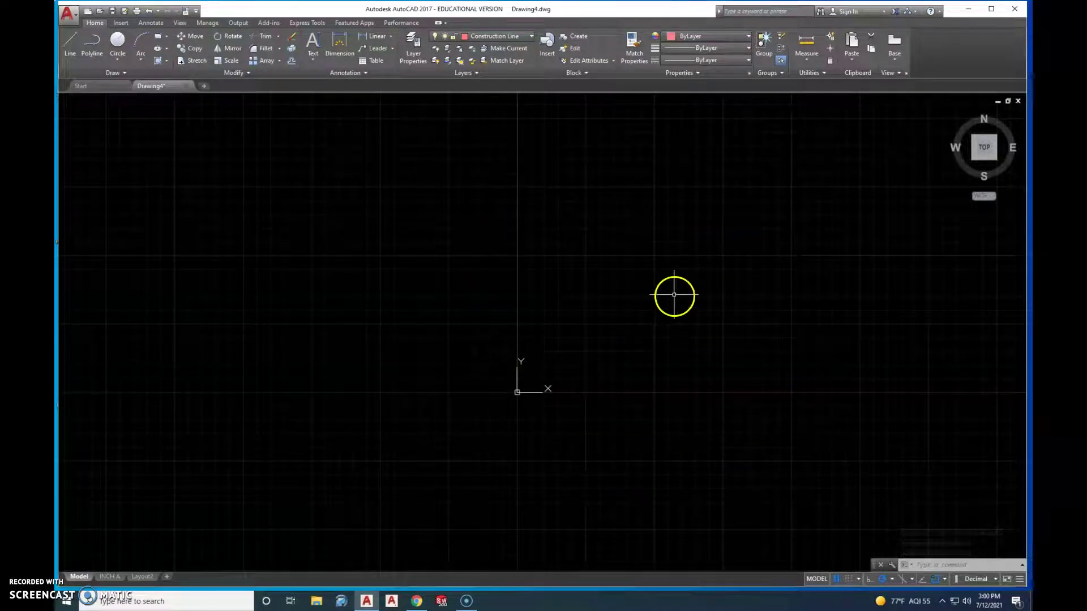
pyautogui.scroll(-5, 670, 296)
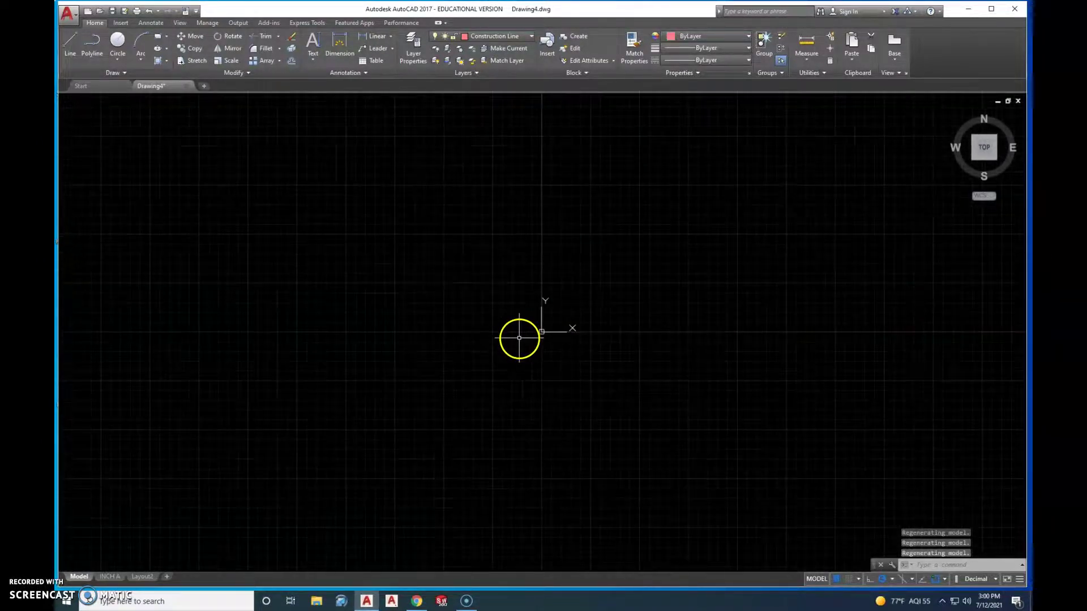
pyautogui.scroll(6, 587, 321)
pyautogui.scroll(-8, 682, 282)
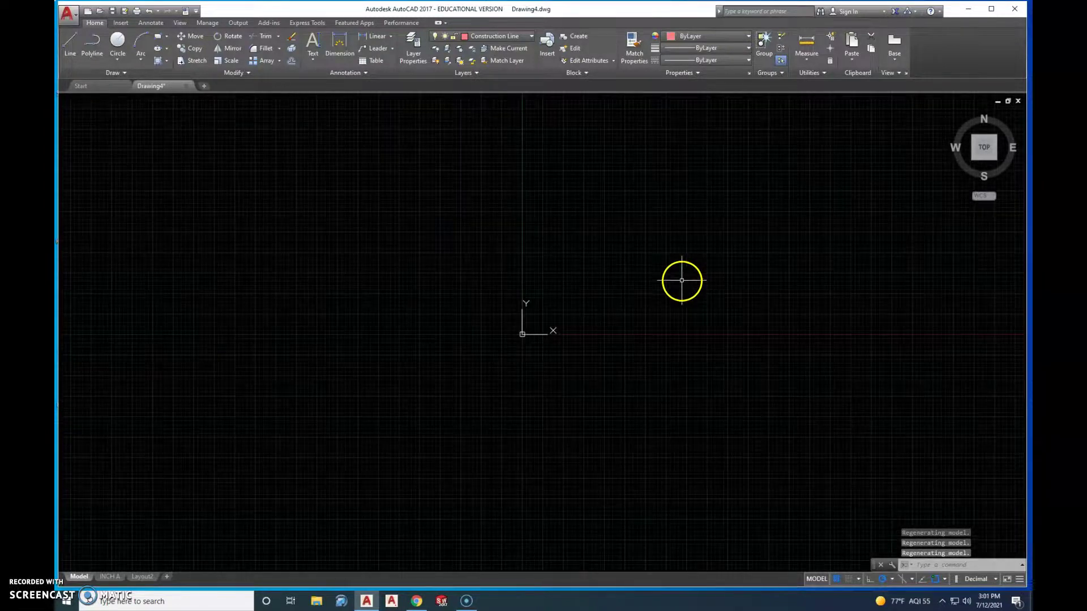
pyautogui.scroll(4, 546, 333)
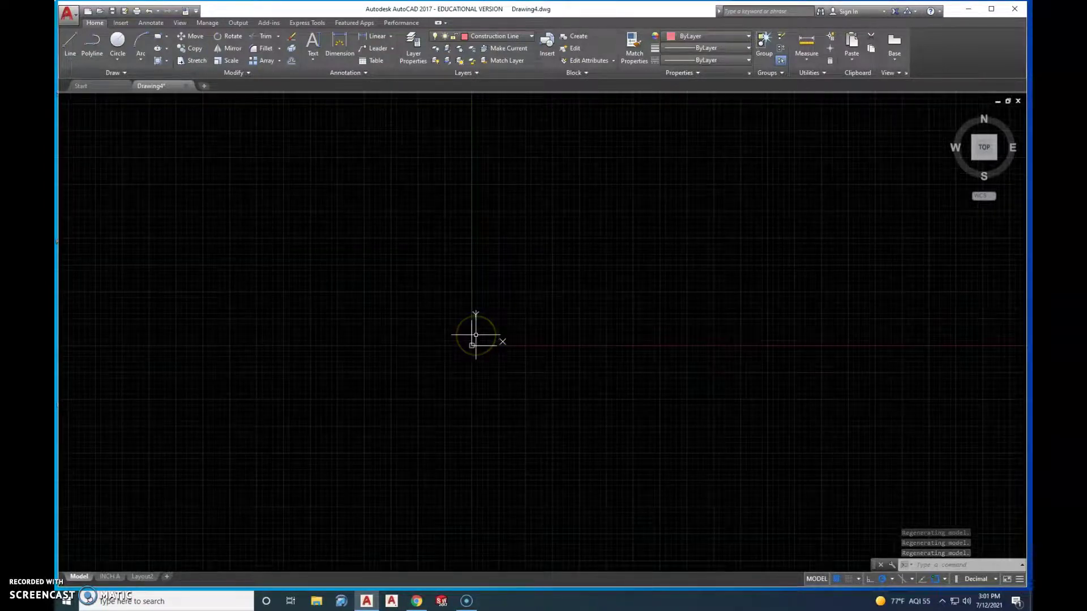
pyautogui.scroll(-2, 490, 345)
pyautogui.scroll(4, 490, 345)
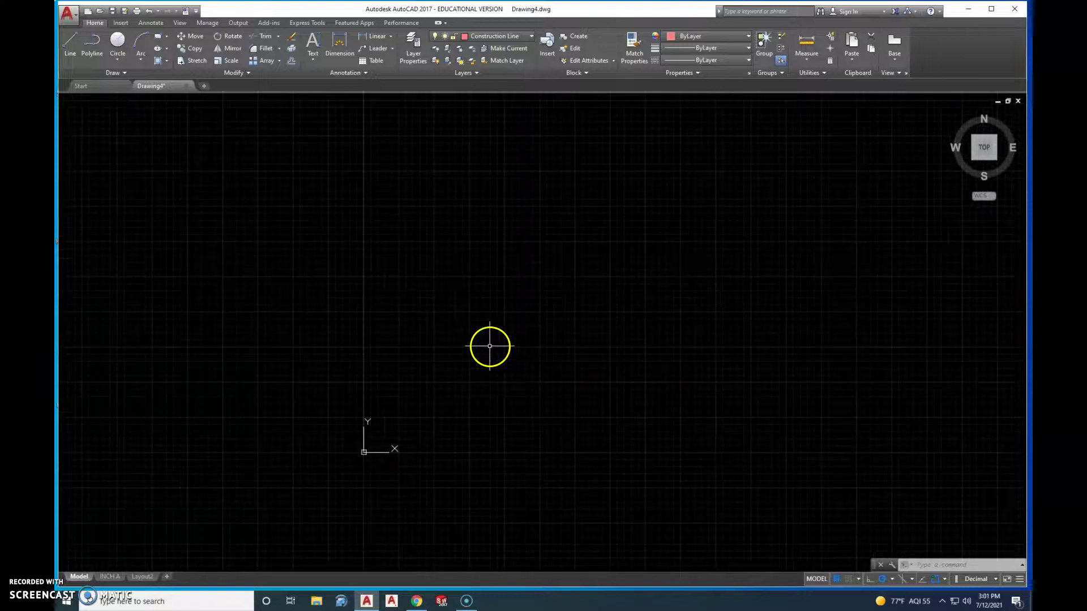
pyautogui.scroll(4, 345, 456)
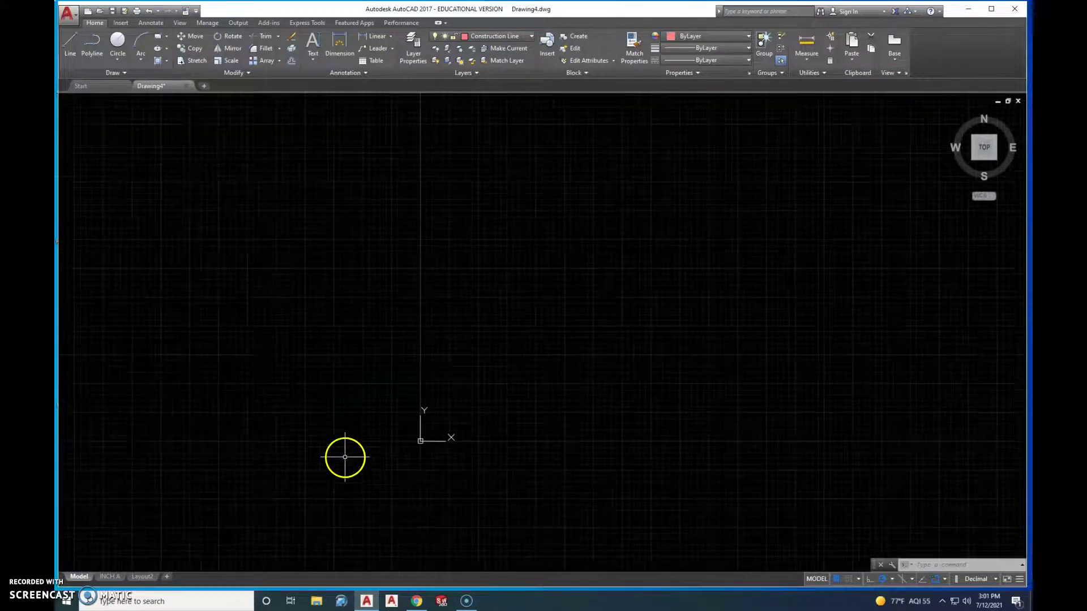
pyautogui.scroll(3, 495, 405)
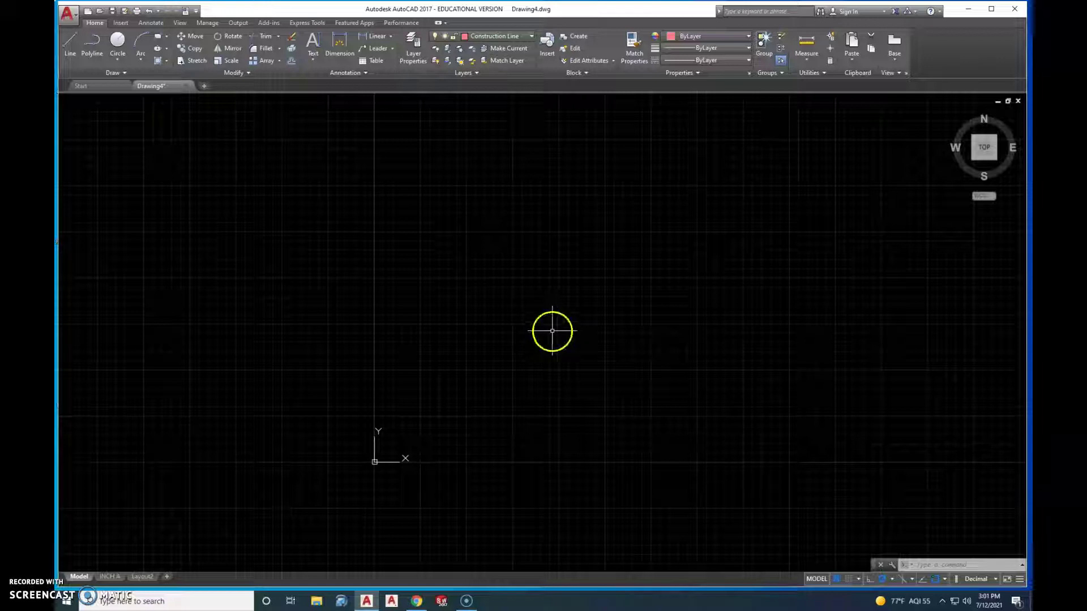
pyautogui.click(424, 52)
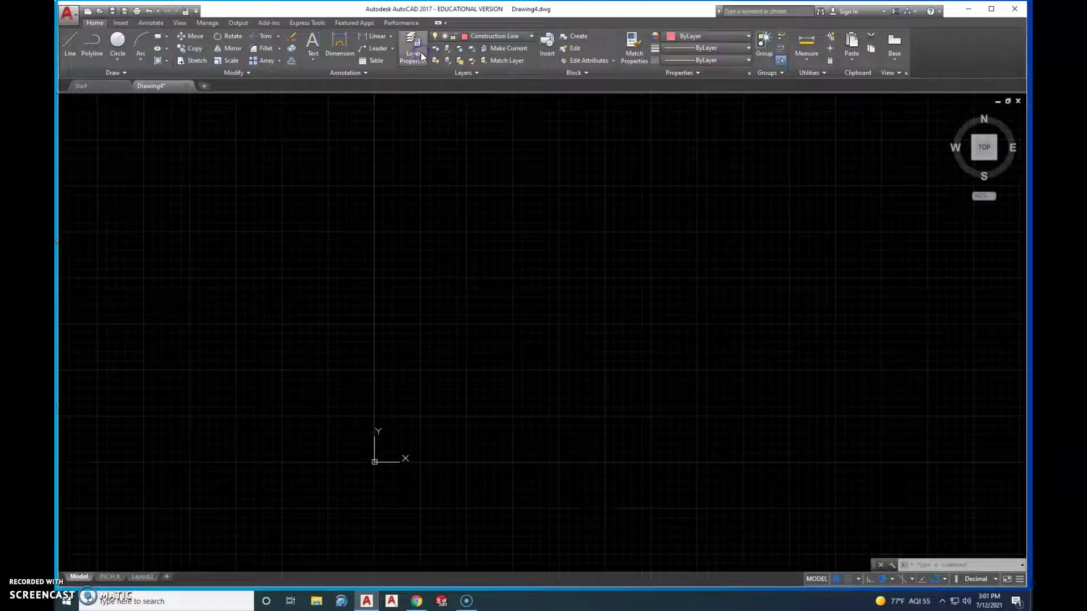
pyautogui.click(494, 281)
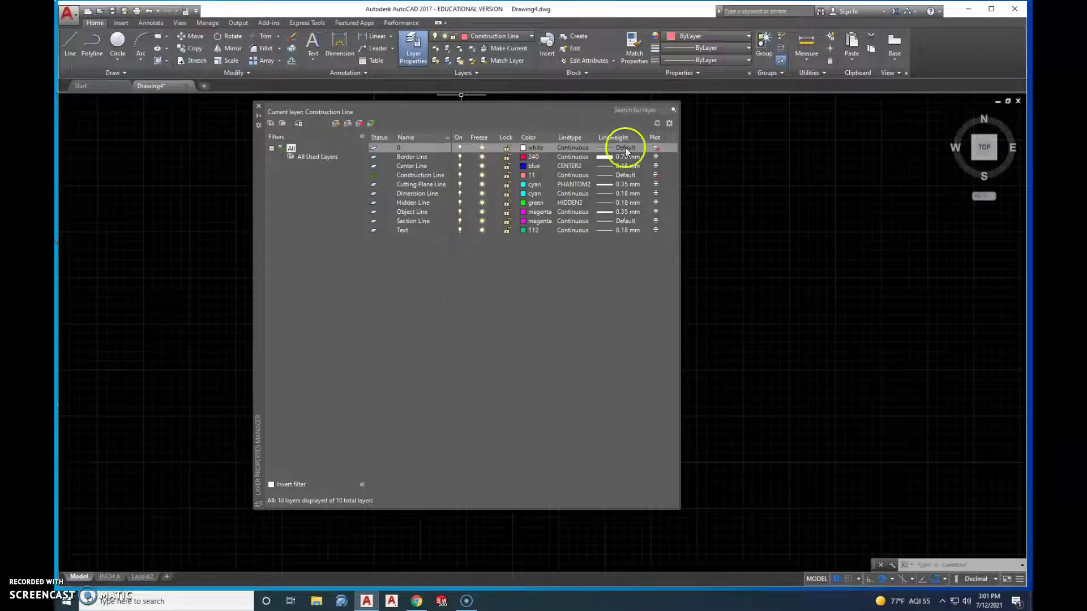
pyautogui.click(257, 108)
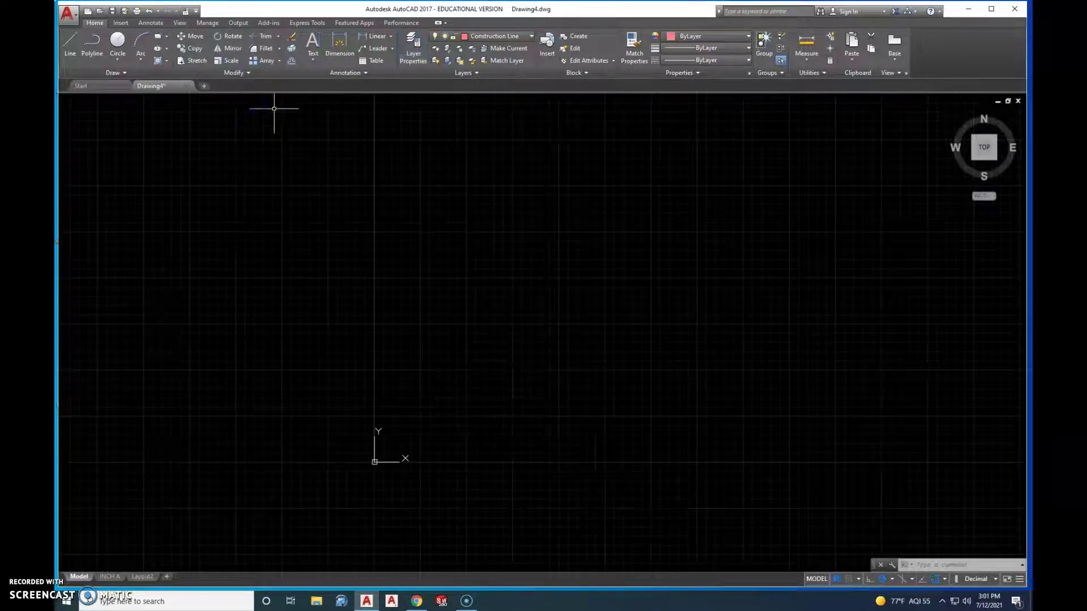
pyautogui.click(361, 73)
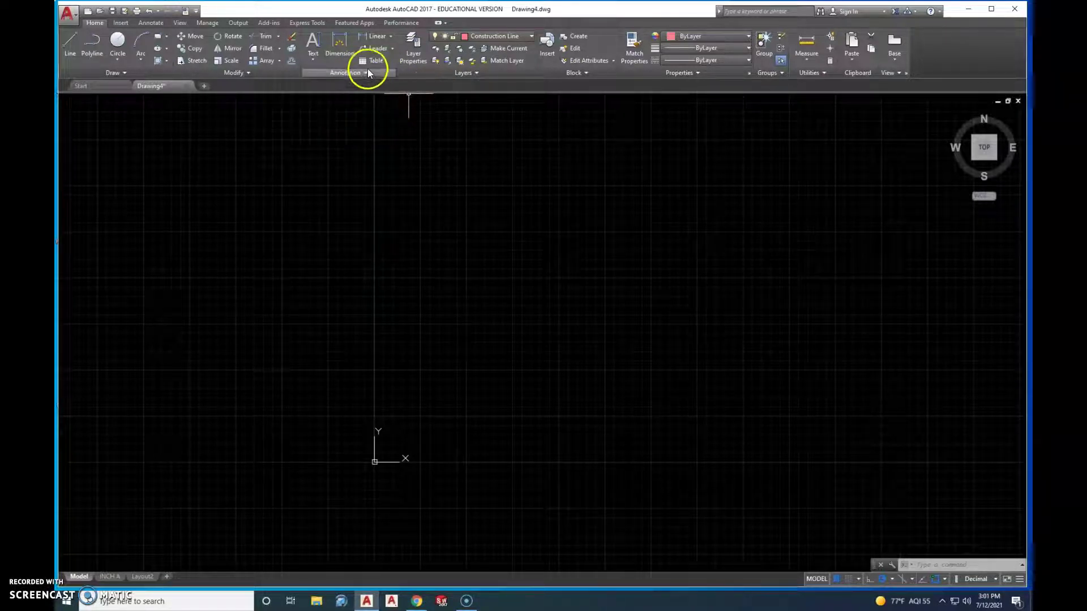
pyautogui.click(365, 70)
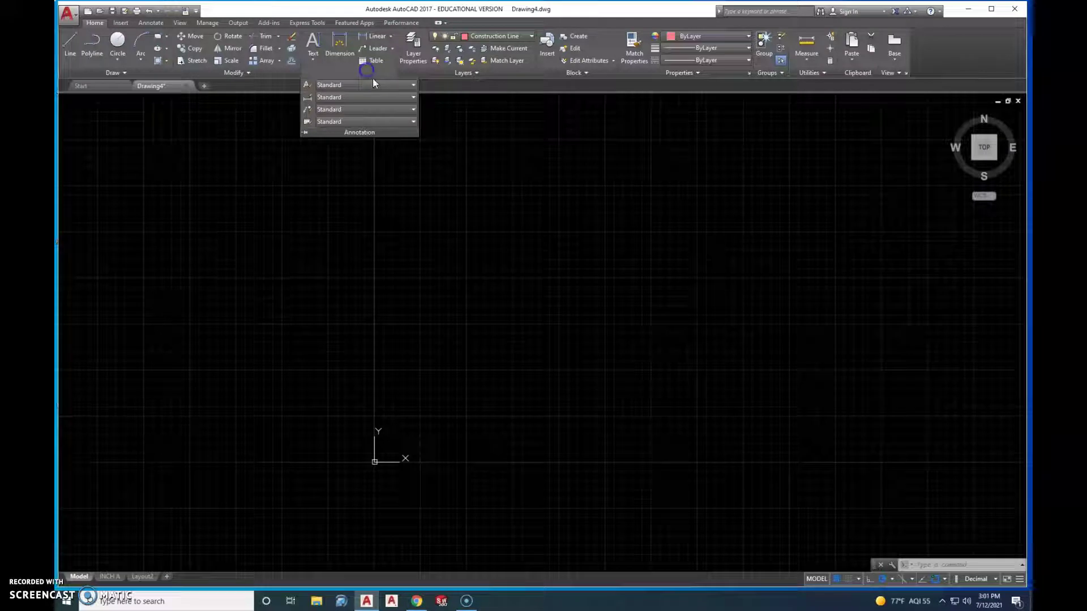
pyautogui.click(413, 96)
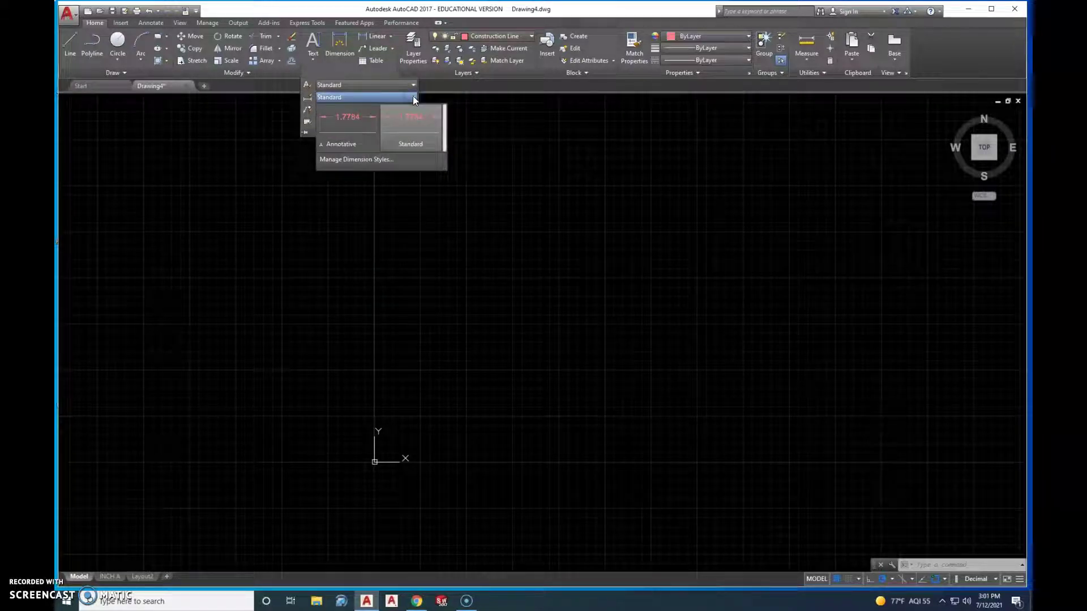
pyautogui.click(347, 83)
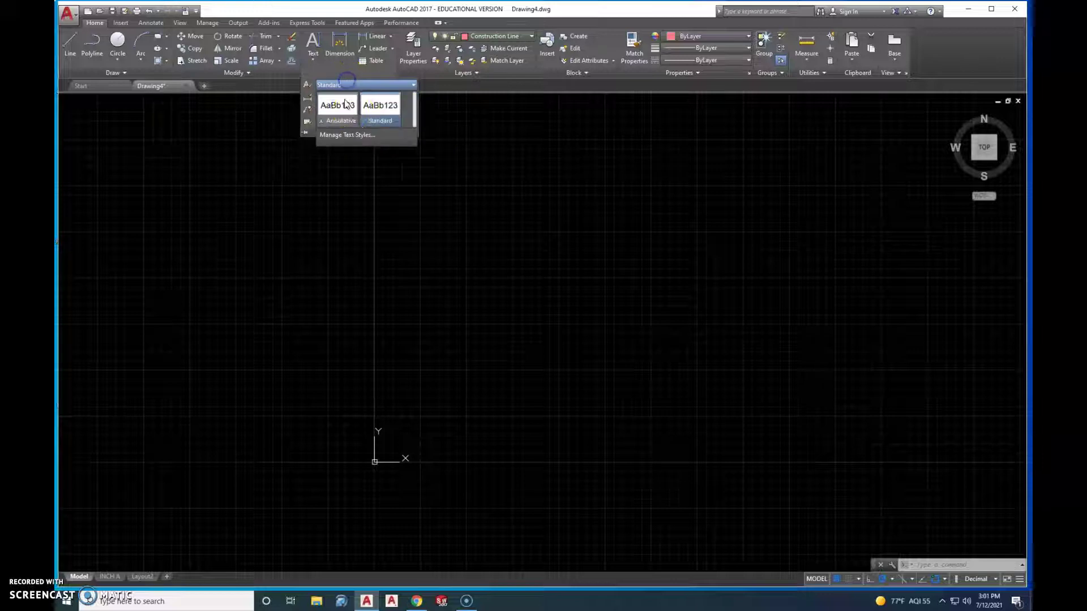
pyautogui.click(321, 198)
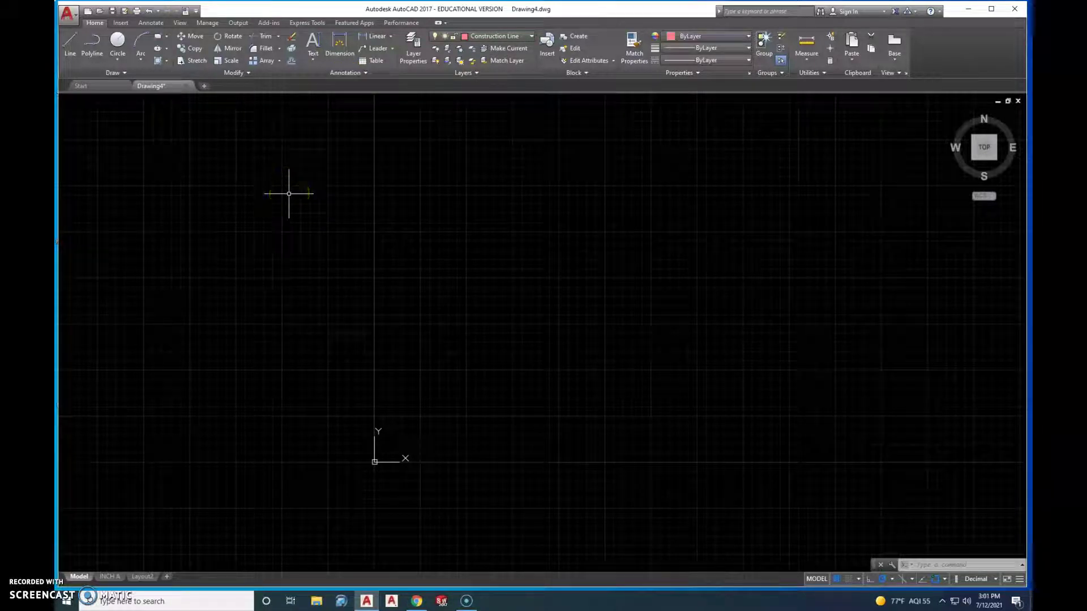
# Draw a trial four-line rectangle with LINE in the upper right of model space
pyautogui.click(371, 236)
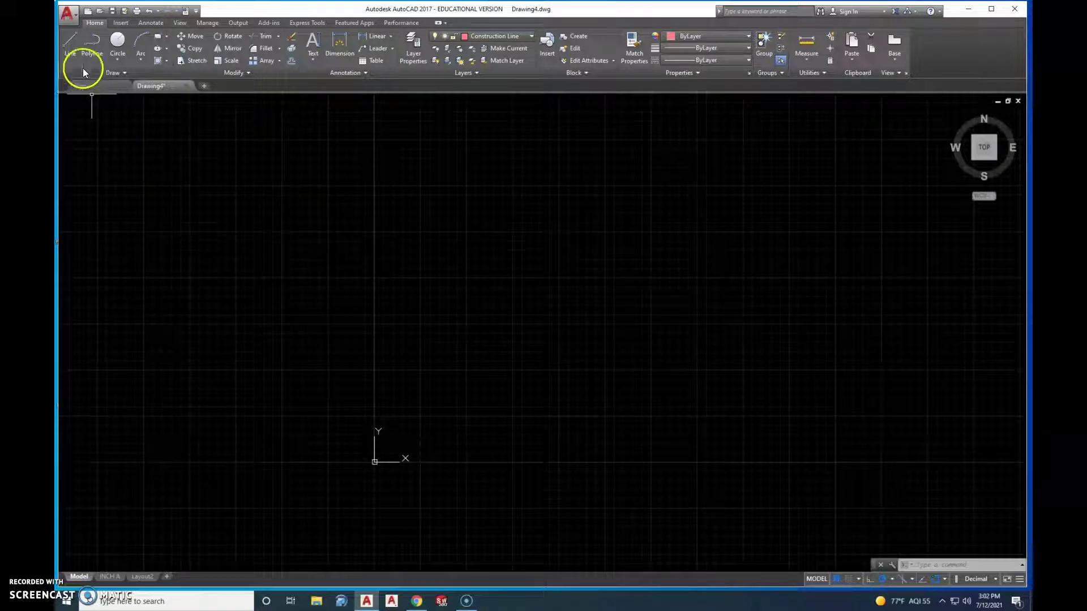
pyautogui.click(72, 45)
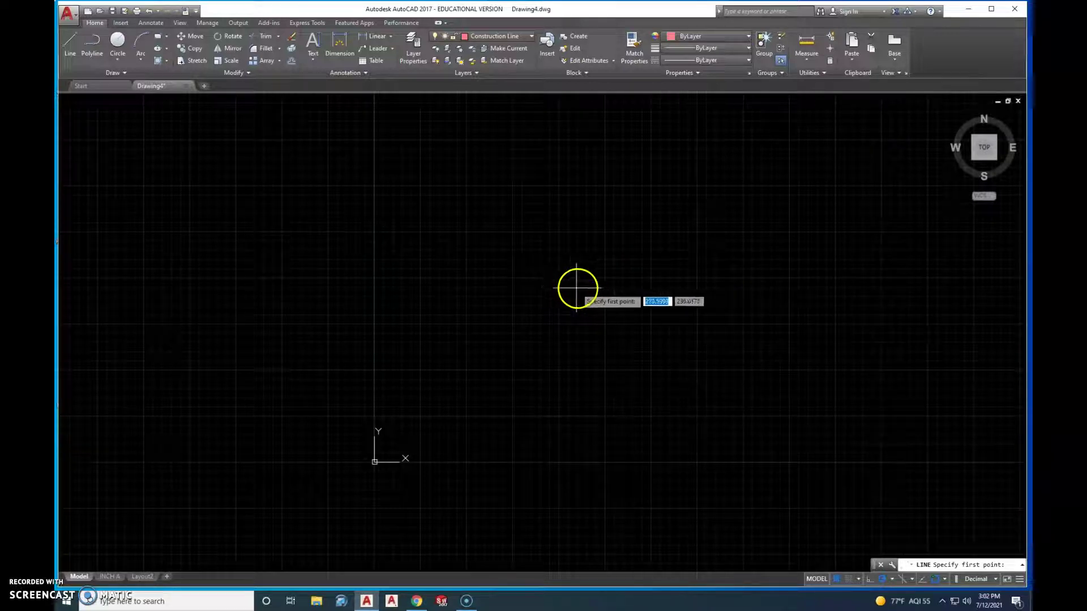
pyautogui.click(651, 305)
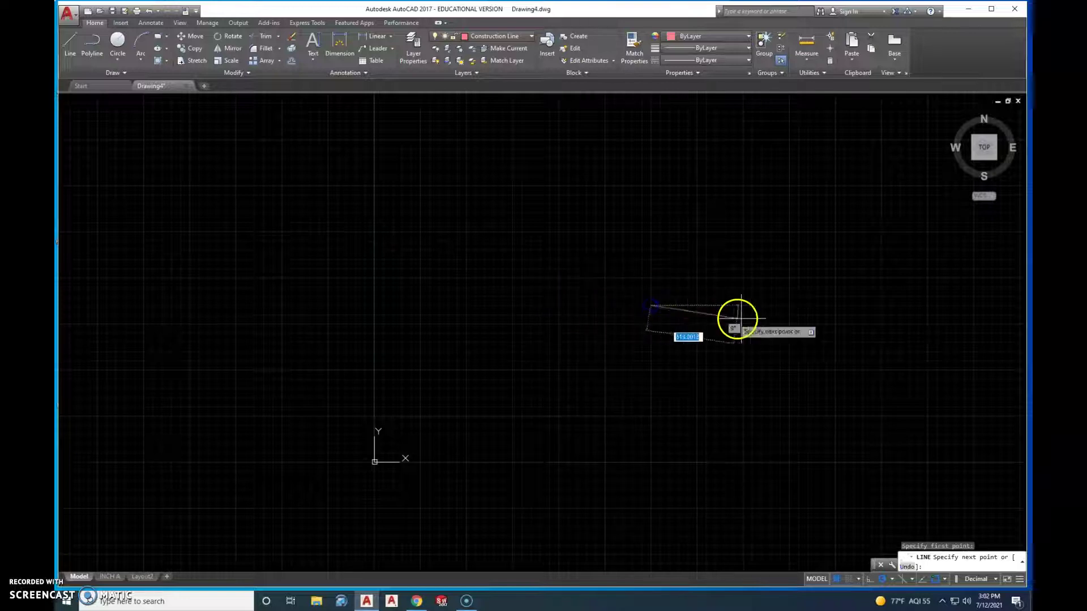
pyautogui.click(928, 305)
pyautogui.click(929, 198)
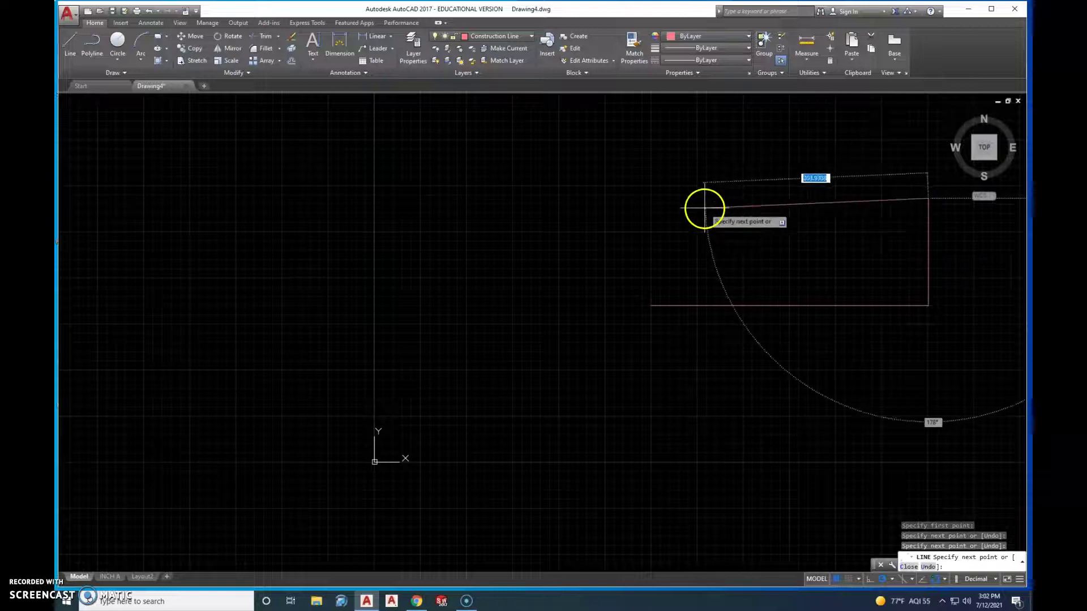
pyautogui.click(651, 199)
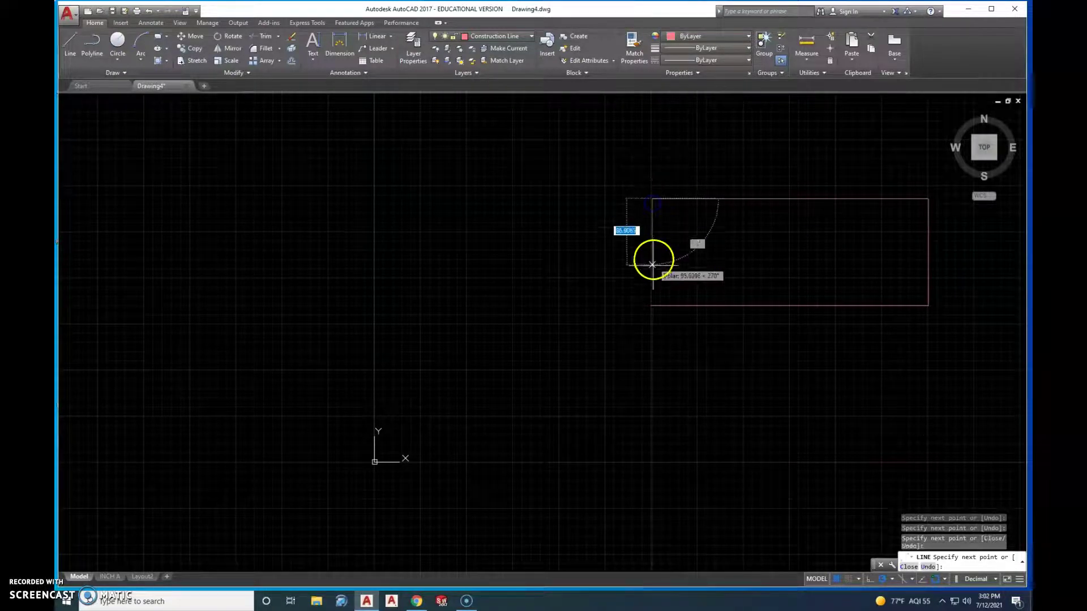
pyautogui.click(652, 306)
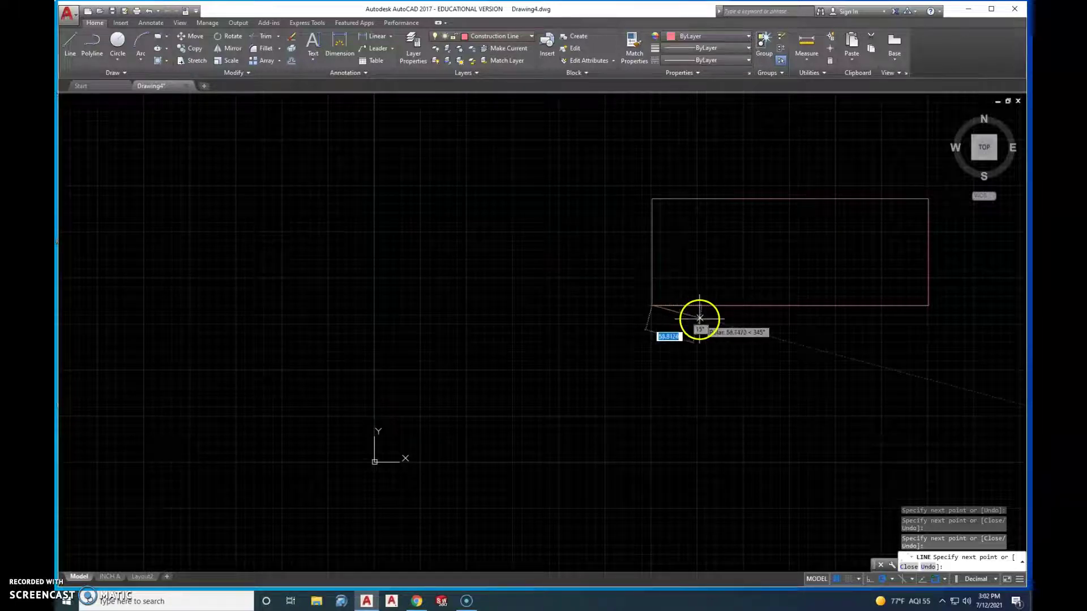
# Cancel LINE, window-select the rectangle, and delete it
pyautogui.press('Escape')
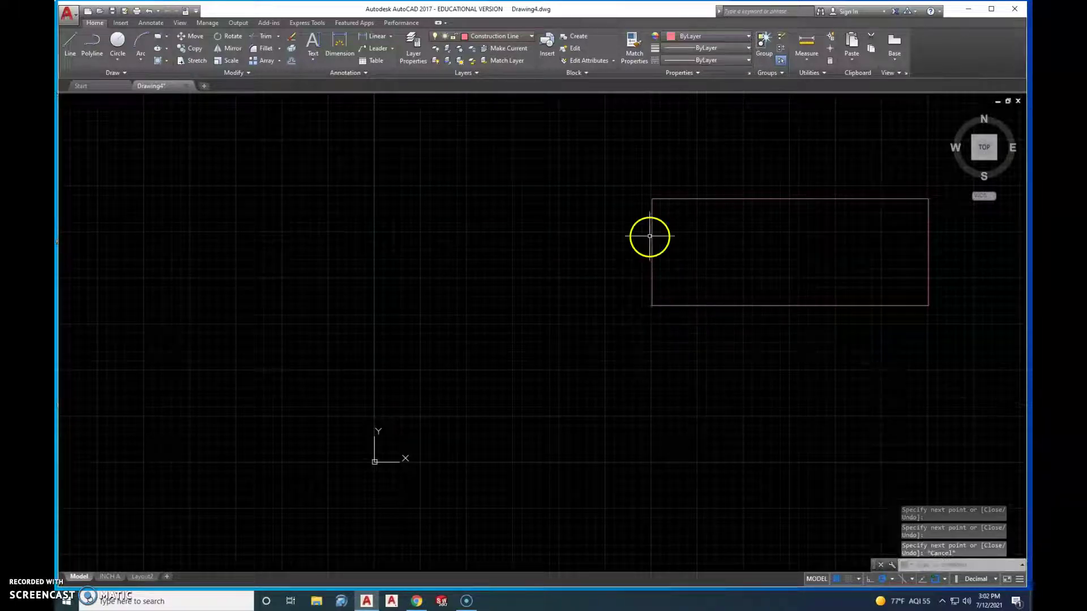
pyautogui.click(637, 185)
pyautogui.click(937, 319)
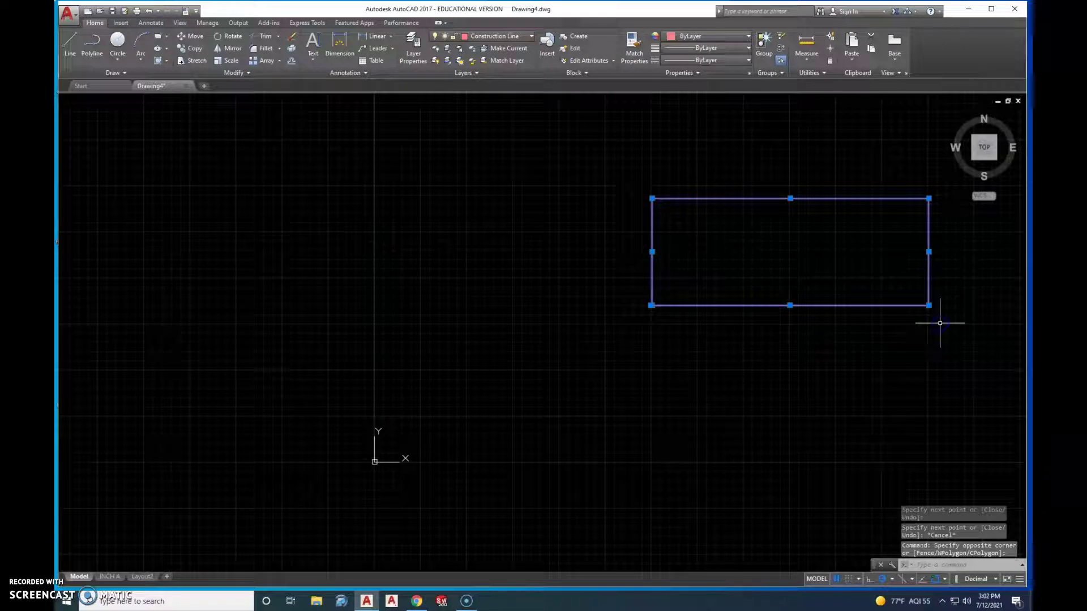
pyautogui.press('Delete')
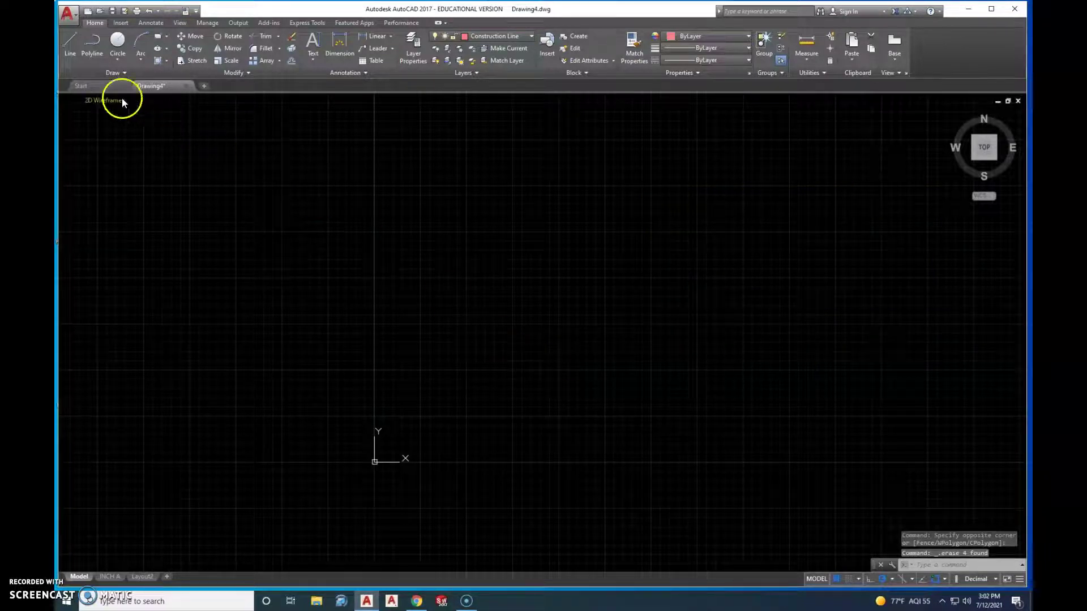
pyautogui.click(65, 40)
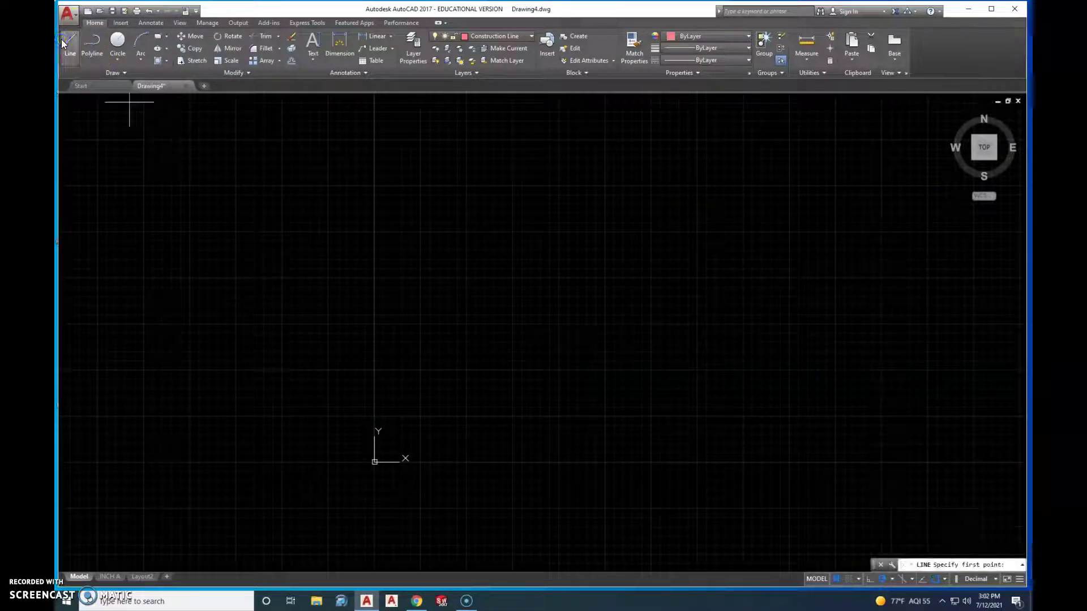
pyautogui.write('0,0')
pyautogui.press('Return')
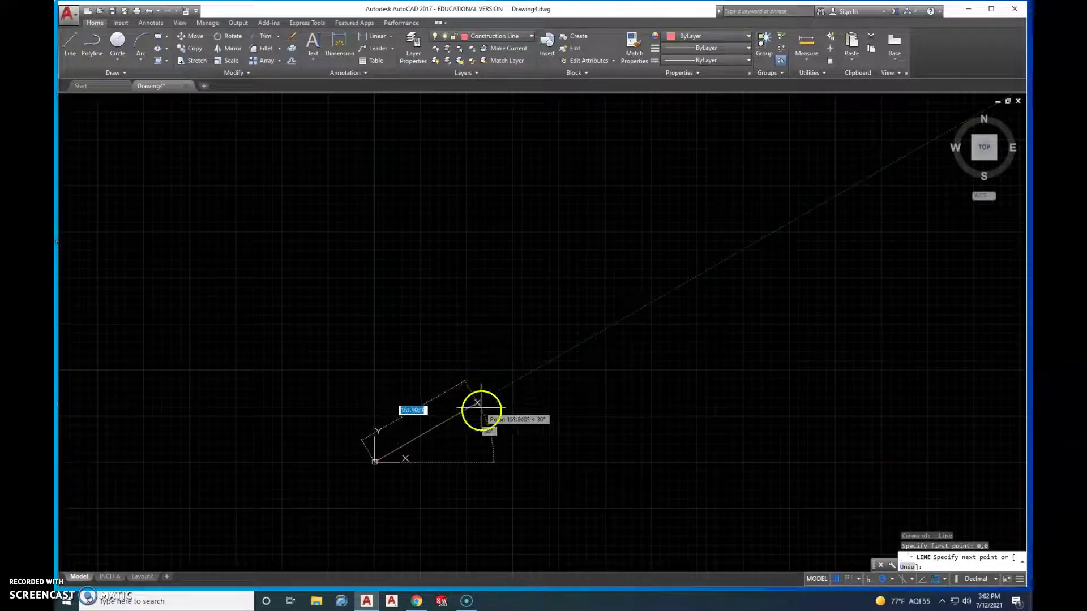
pyautogui.click(491, 462)
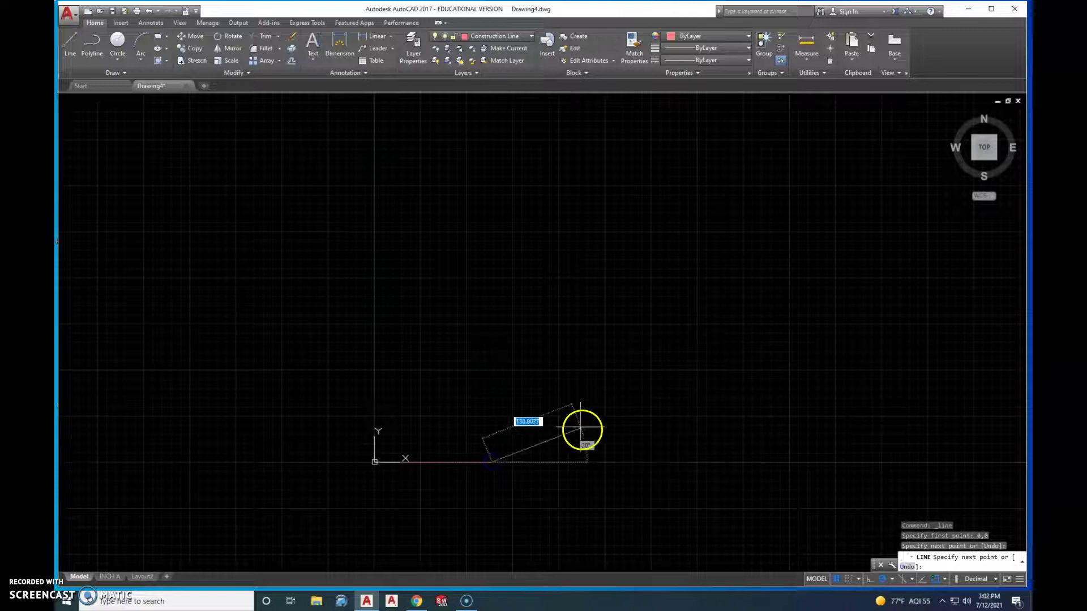
pyautogui.click(491, 386)
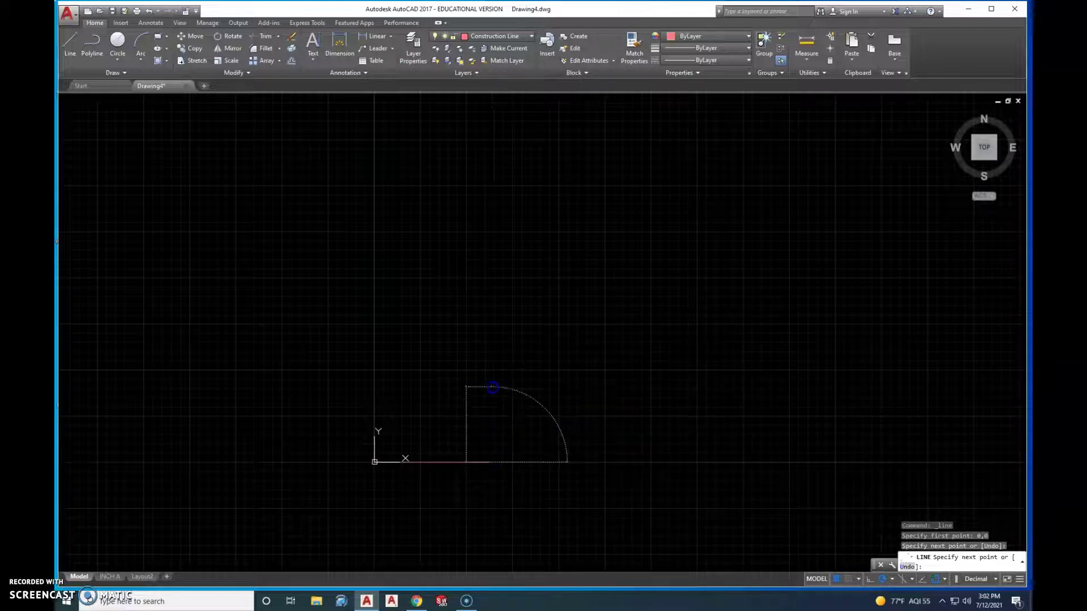
pyautogui.click(375, 387)
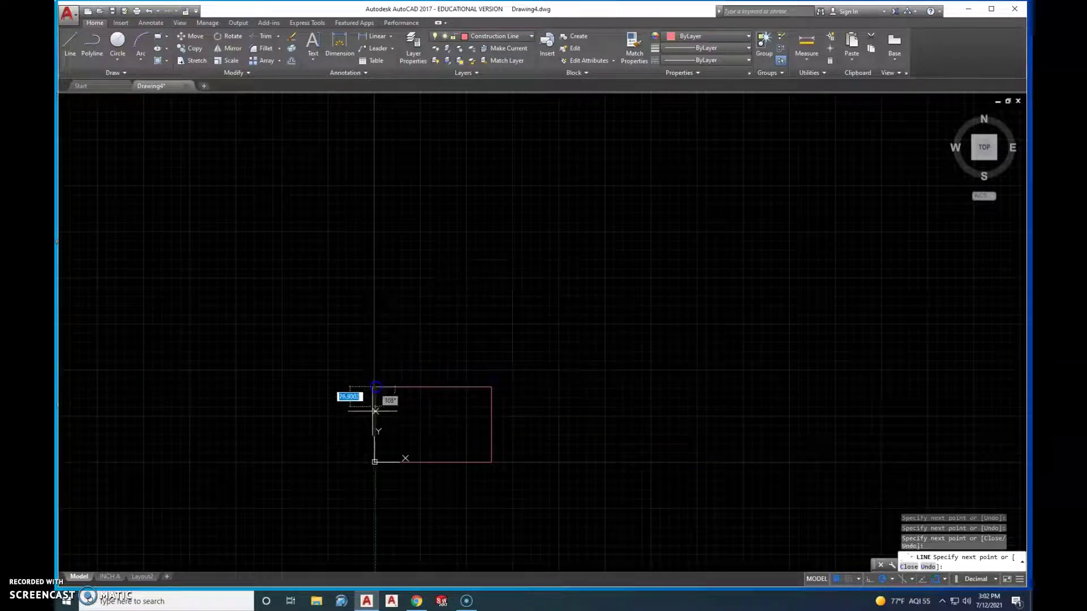
pyautogui.click(375, 462)
pyautogui.press('Escape')
pyautogui.press('Escape')
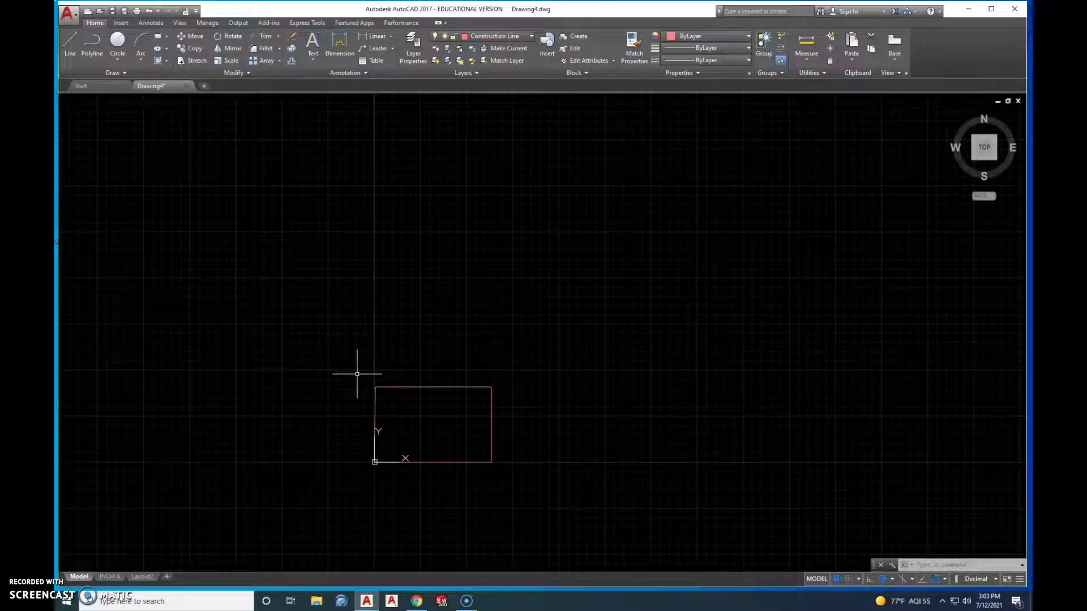
pyautogui.click(340, 371)
pyautogui.click(532, 474)
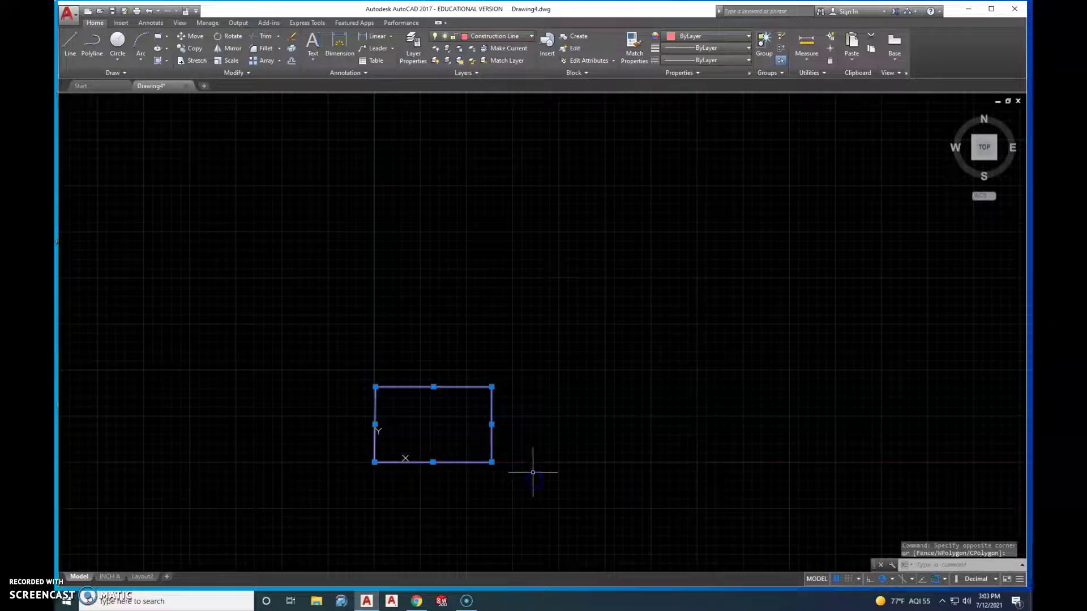
pyautogui.press('Delete')
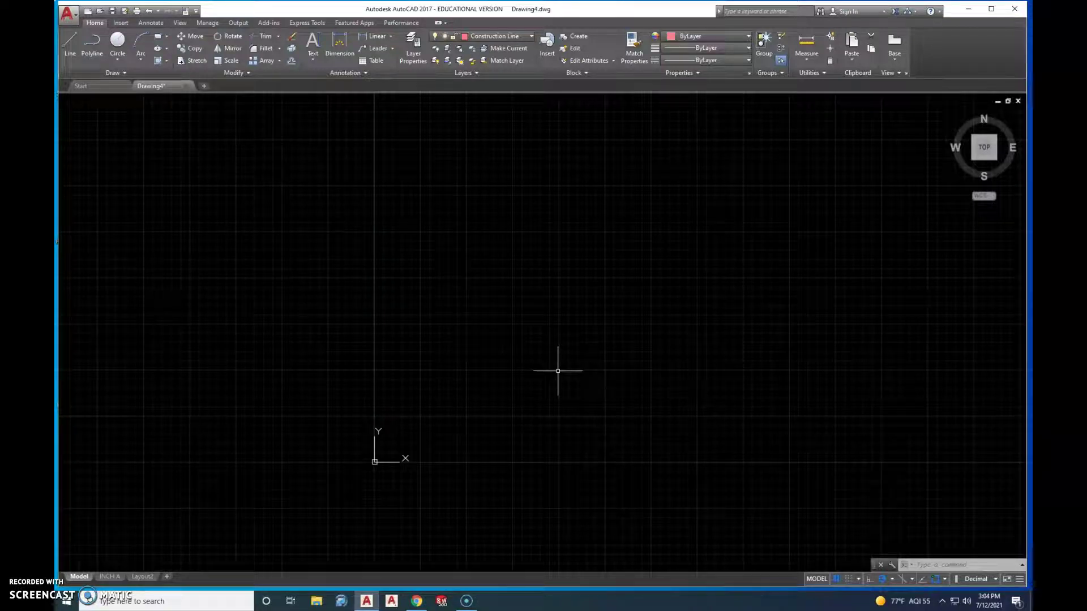
pyautogui.click(70, 42)
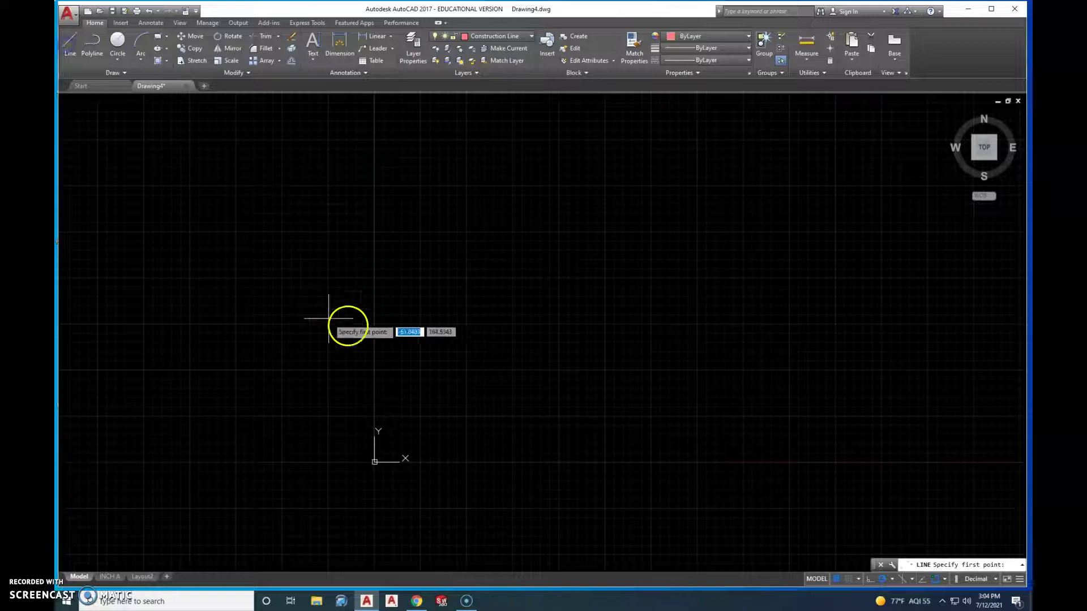
pyautogui.click(437, 321)
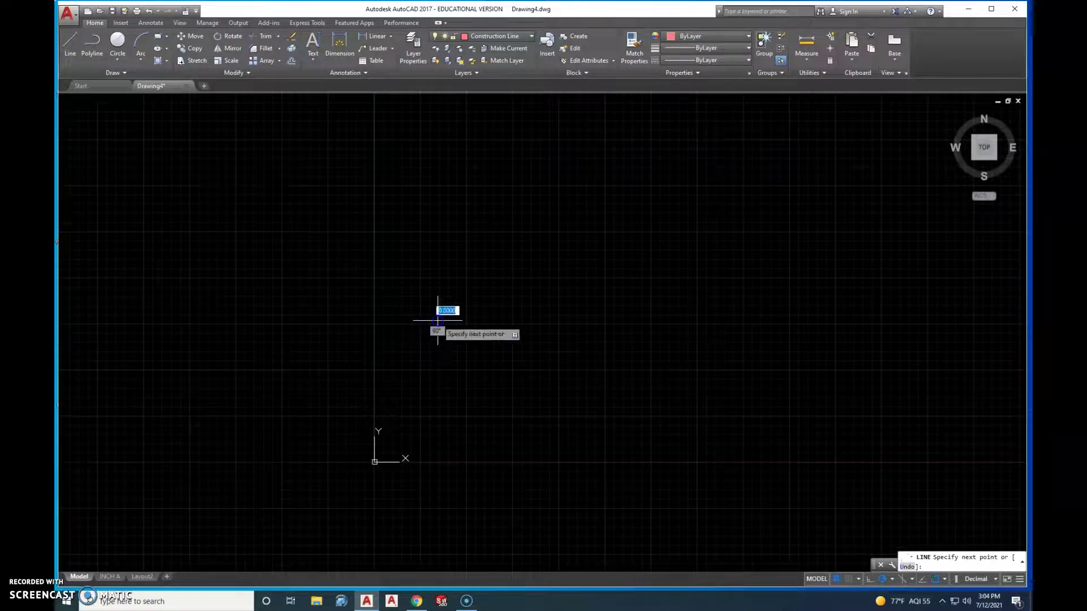
pyautogui.click(622, 304)
pyautogui.press('Escape')
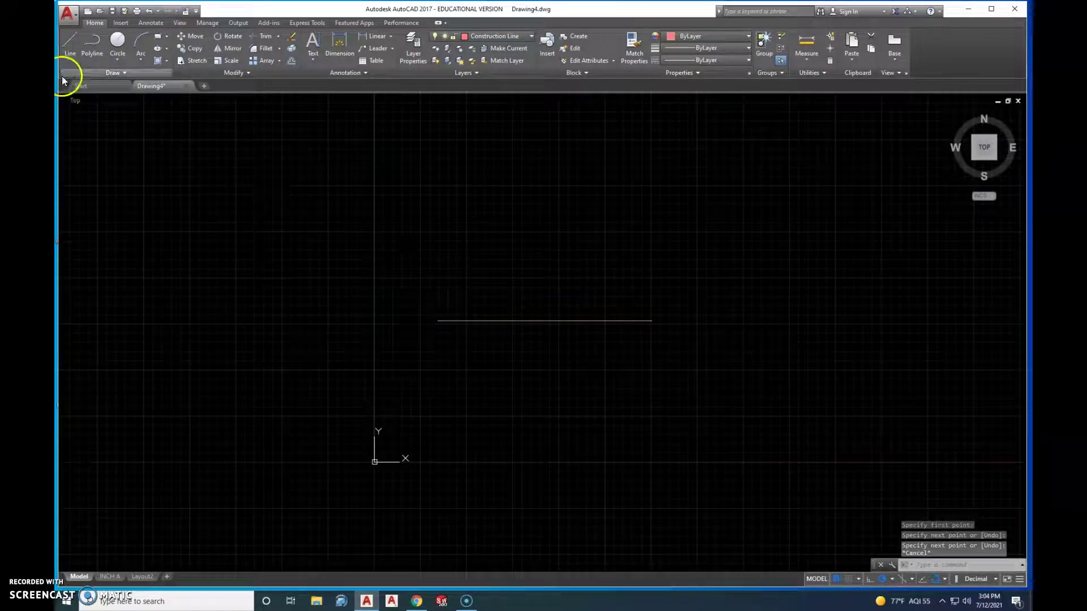
pyautogui.press('Return')
pyautogui.click(428, 273)
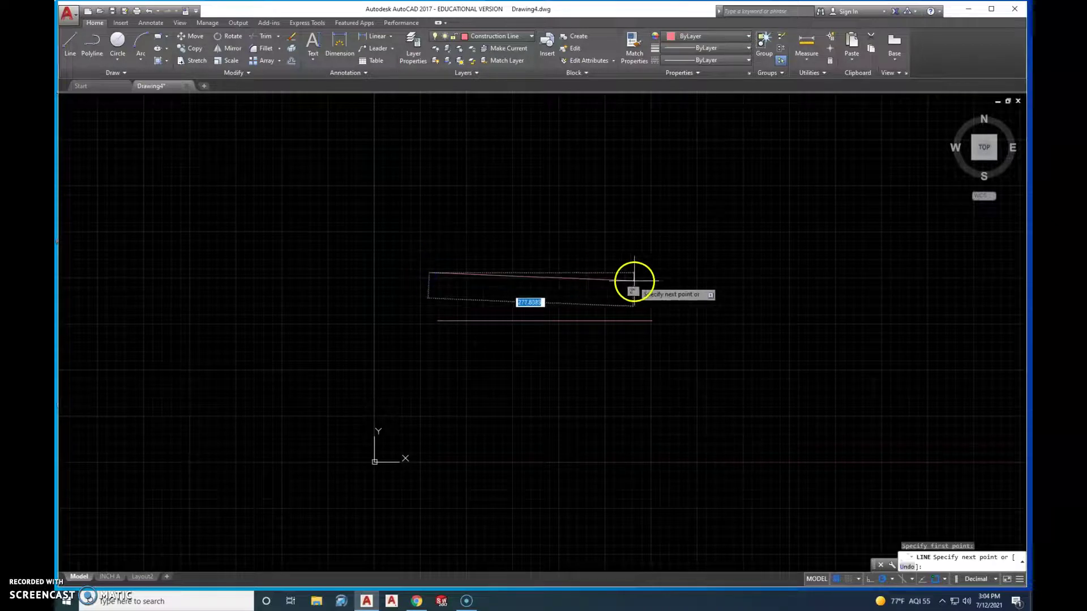
pyautogui.click(664, 273)
pyautogui.press('Escape')
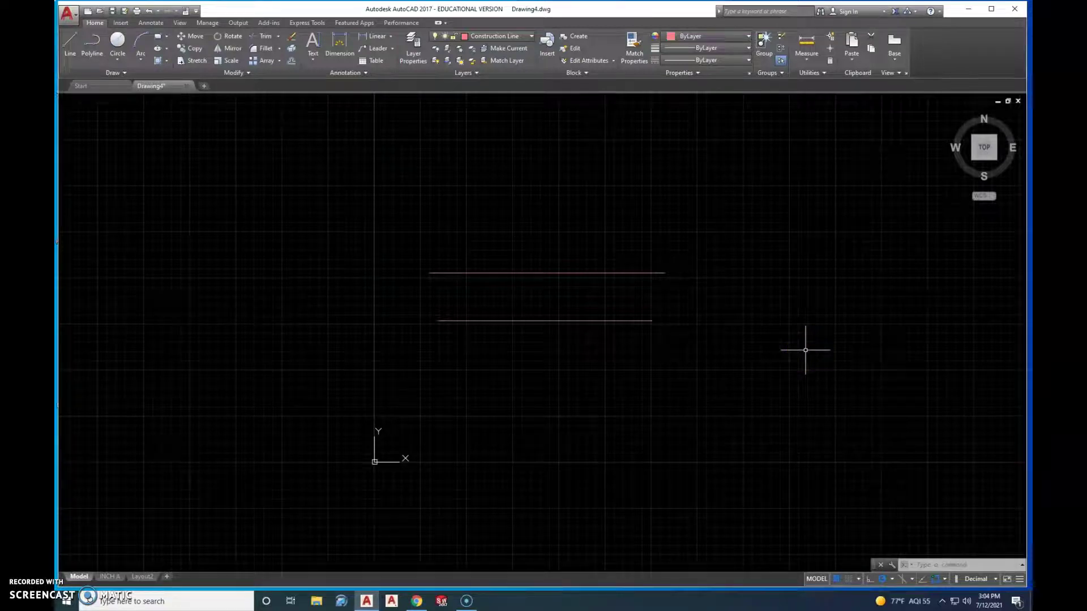
pyautogui.click(400, 239)
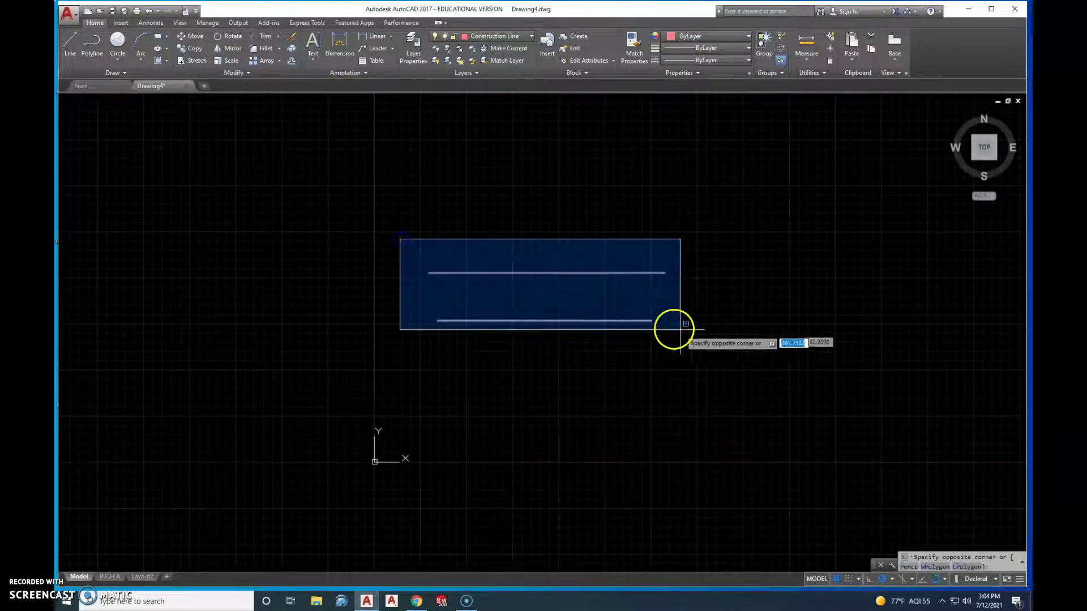
pyautogui.click(743, 348)
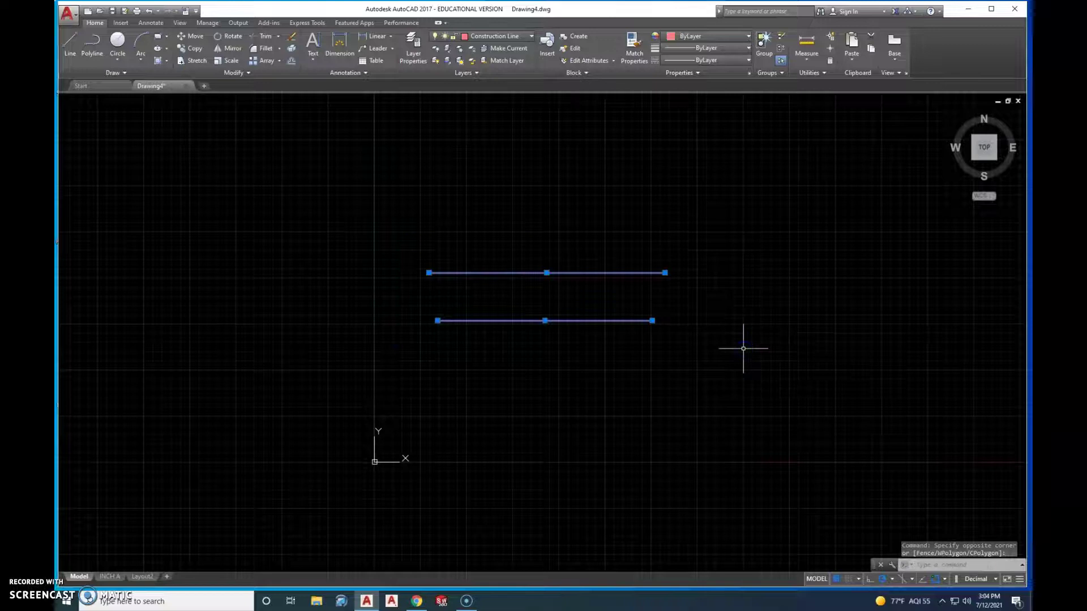
pyautogui.press('Delete')
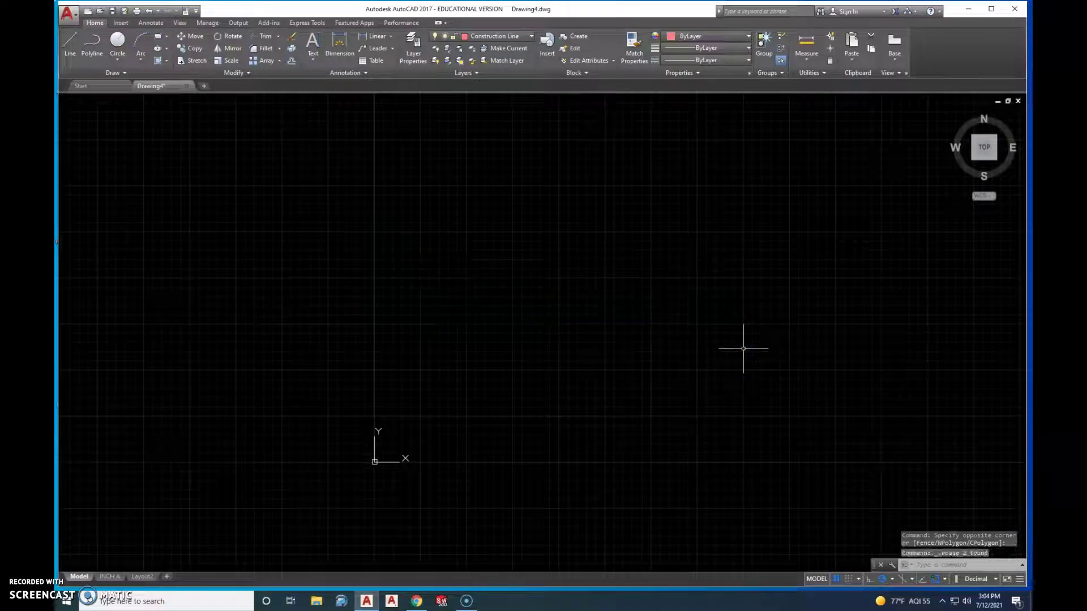
# Expand the Annotation panel's Text dropdown to show Multiline and Single Line text
pyautogui.click(604, 325)
pyautogui.click(532, 257)
pyautogui.click(555, 273)
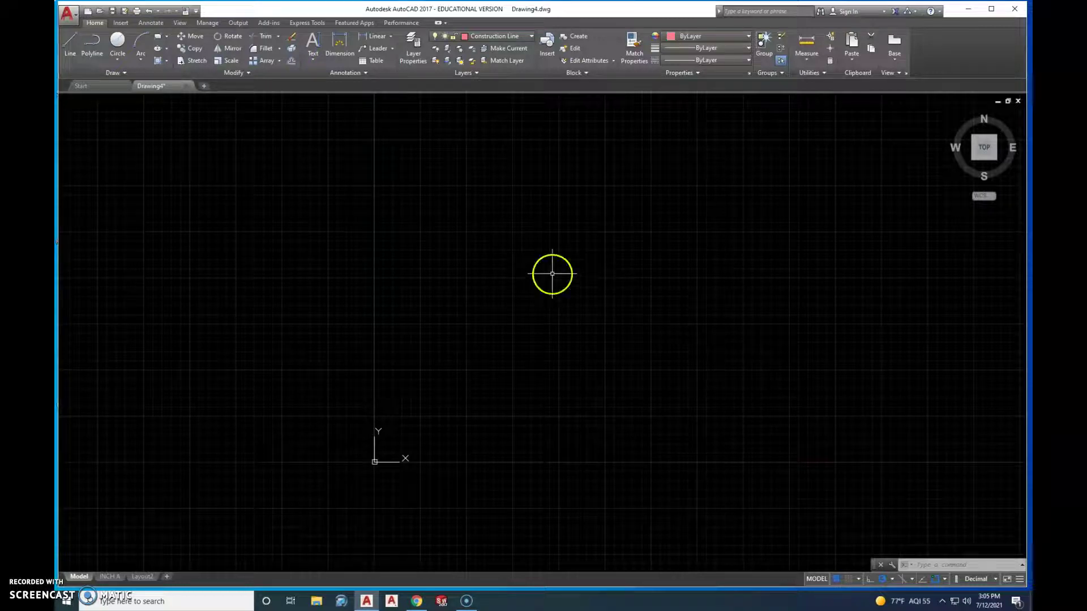
pyautogui.click(563, 269)
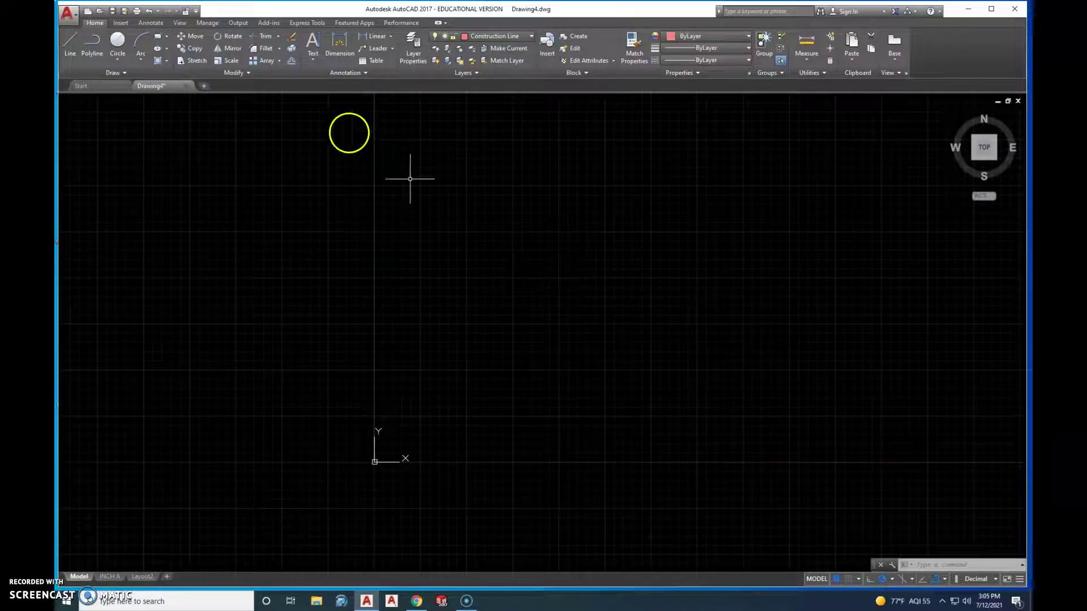
pyautogui.click(310, 63)
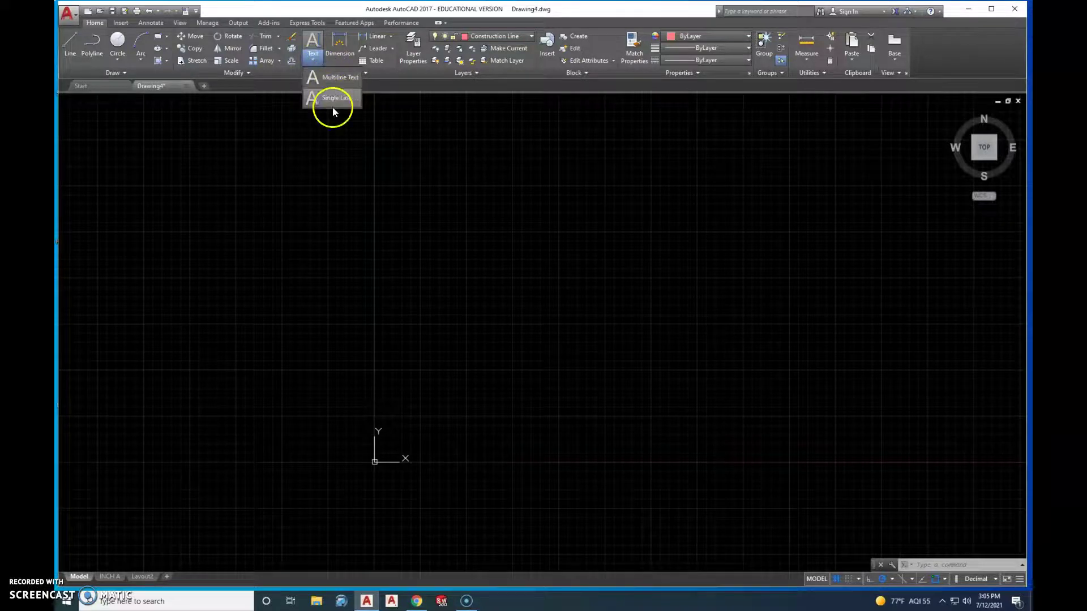
pyautogui.click(333, 78)
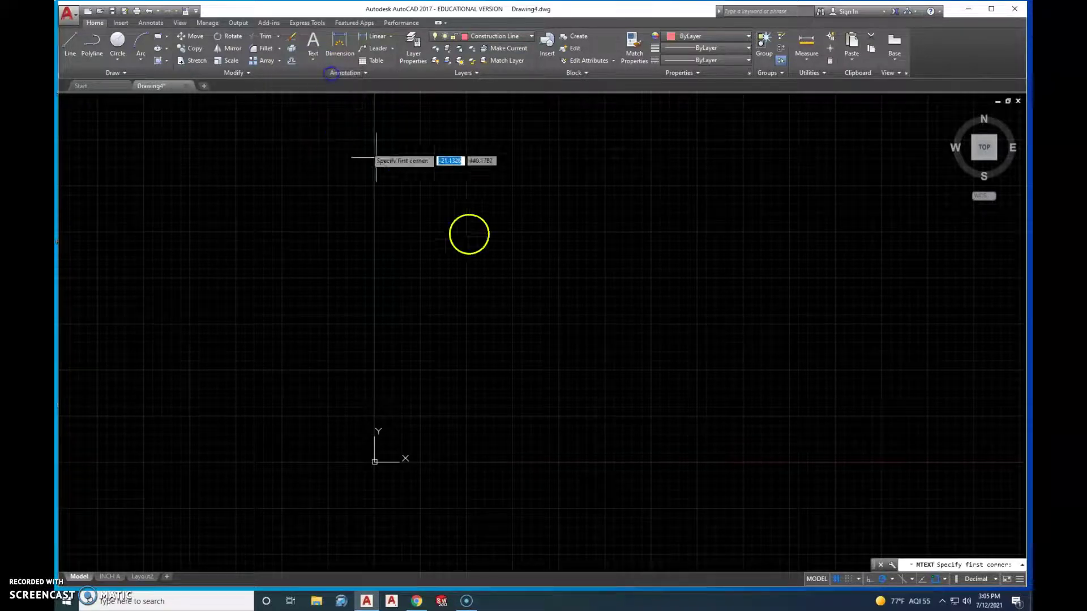
pyautogui.click(541, 230)
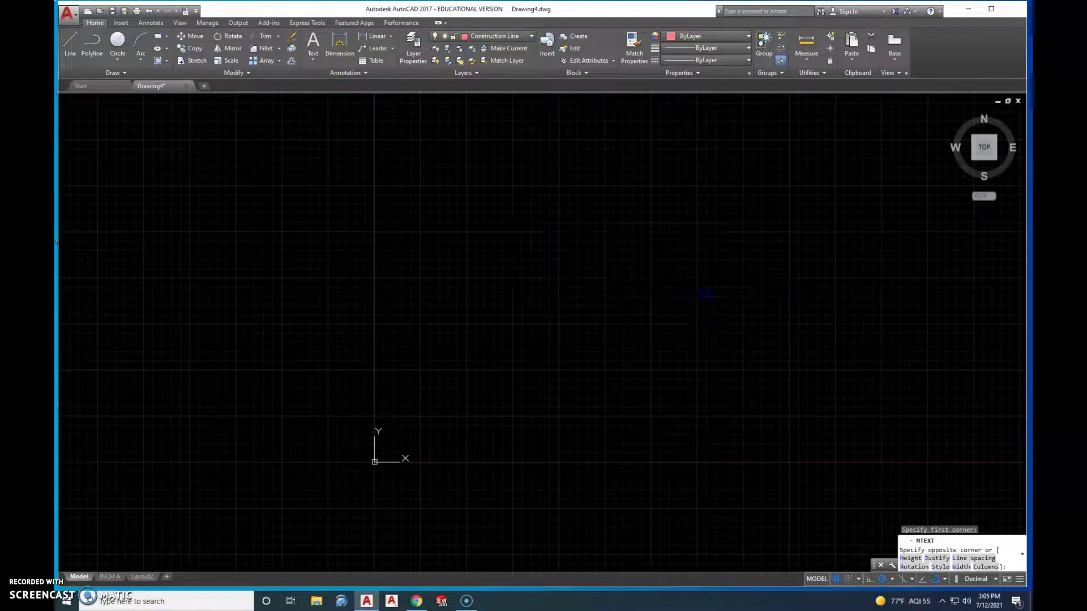
pyautogui.click(700, 290)
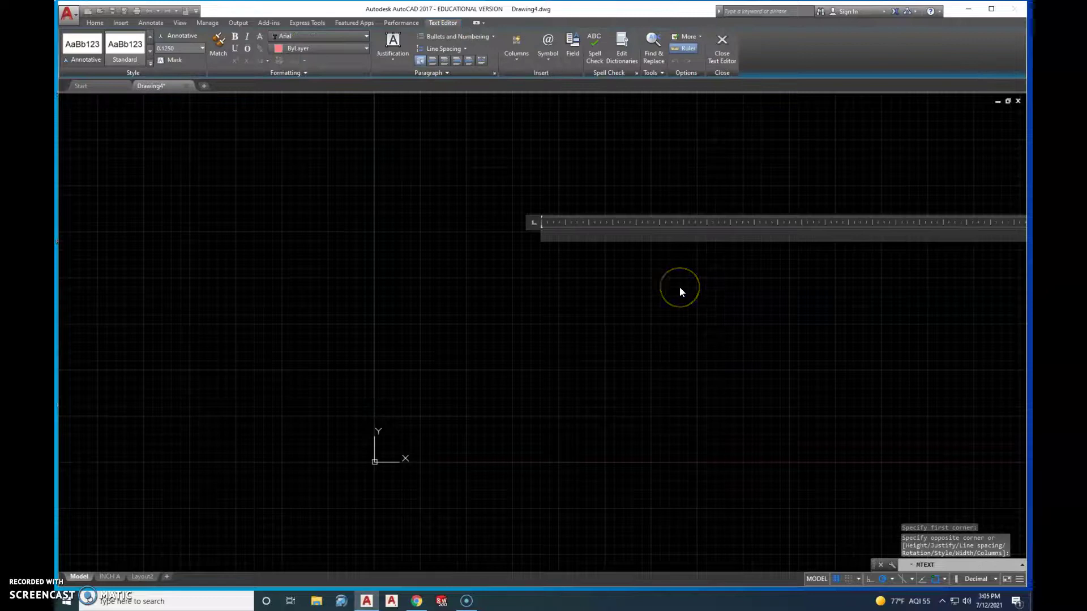
pyautogui.write('afdsg afg')
pyautogui.press('Return')
pyautogui.write('asdf as')
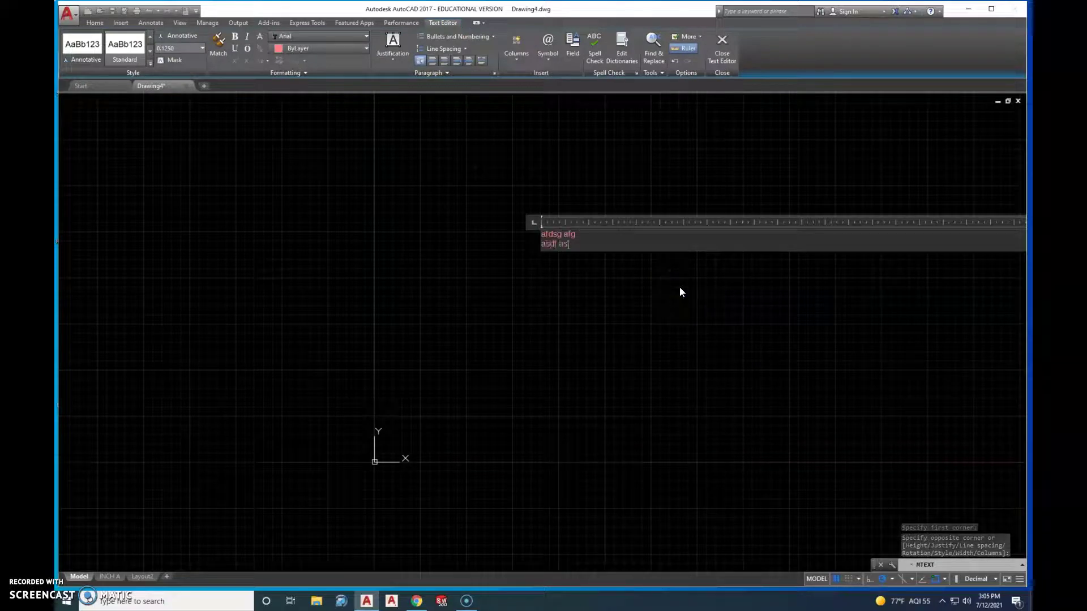
pyautogui.write('df')
pyautogui.press('Return')
pyautogui.write('asd fasdf')
pyautogui.press('Return')
pyautogui.write('asd f')
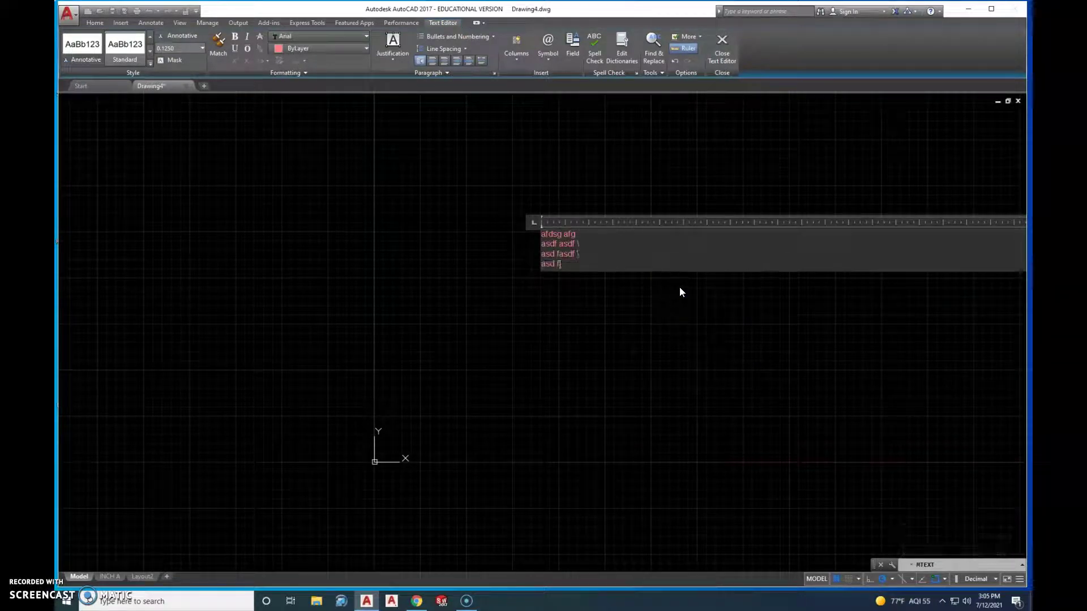
pyautogui.write('asdf as f')
pyautogui.click(810, 222)
pyautogui.click(533, 223)
pyautogui.press('Escape')
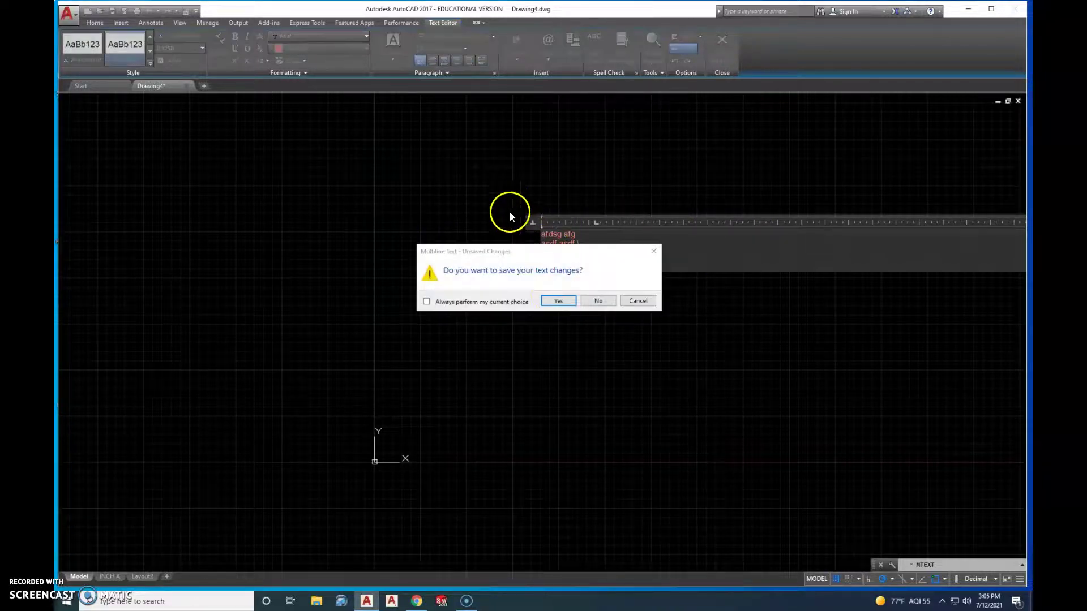
# Discard the earlier typed text and abandon a first Single Line text placement
pyautogui.click(599, 301)
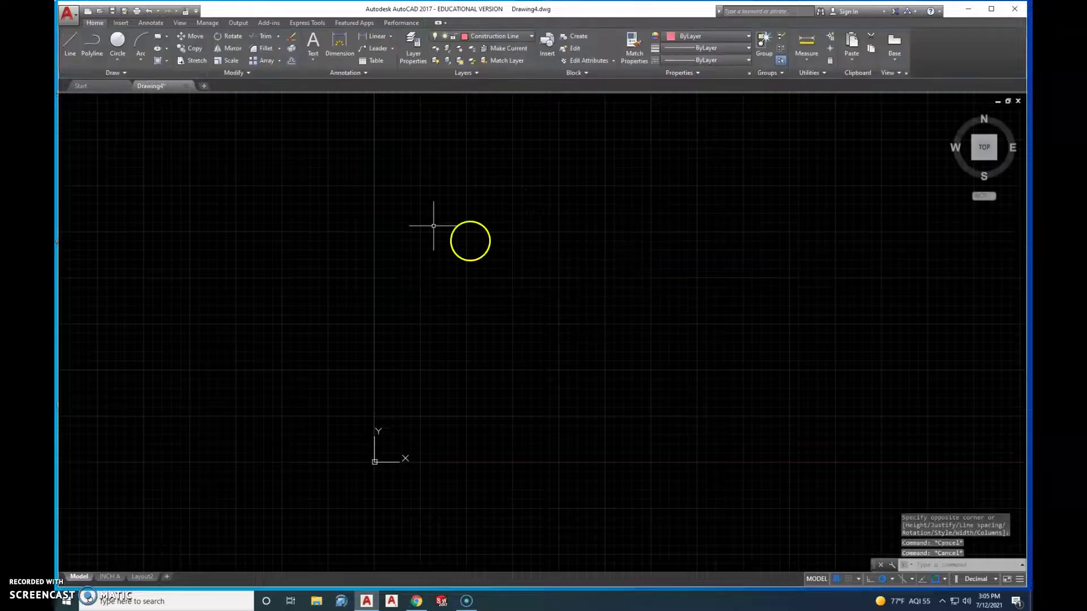
pyautogui.click(306, 69)
pyautogui.click(322, 97)
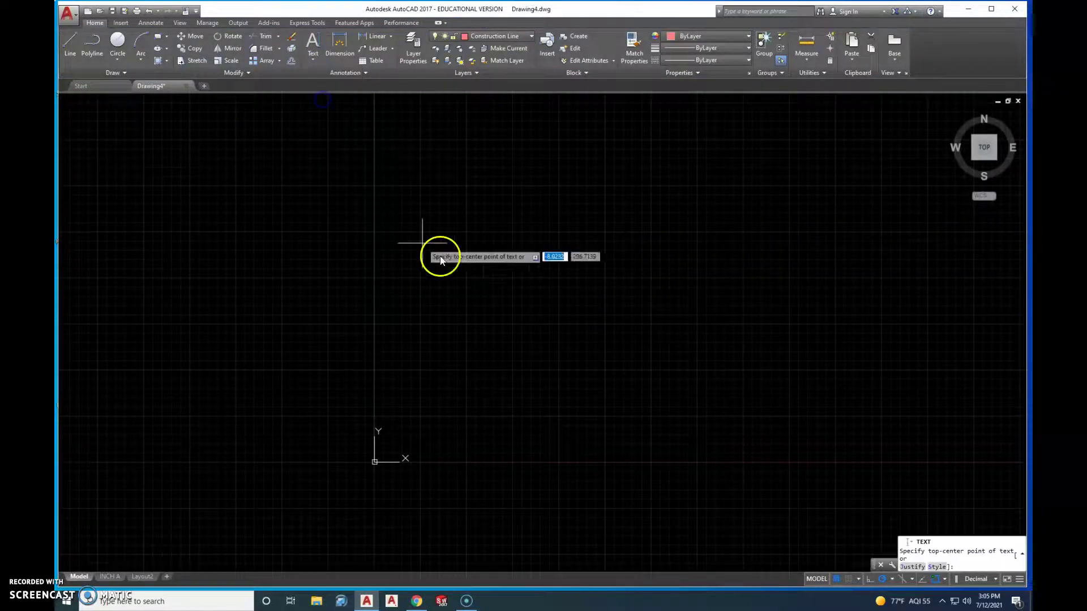
pyautogui.click(516, 281)
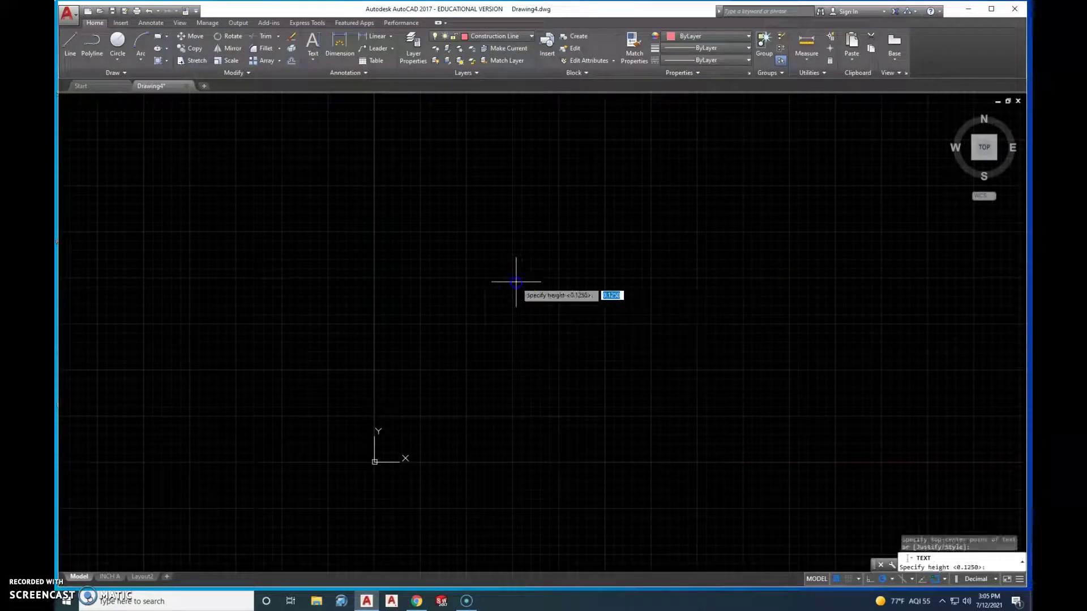
pyautogui.press('Escape')
pyautogui.press('Escape')
pyautogui.press('Escape')
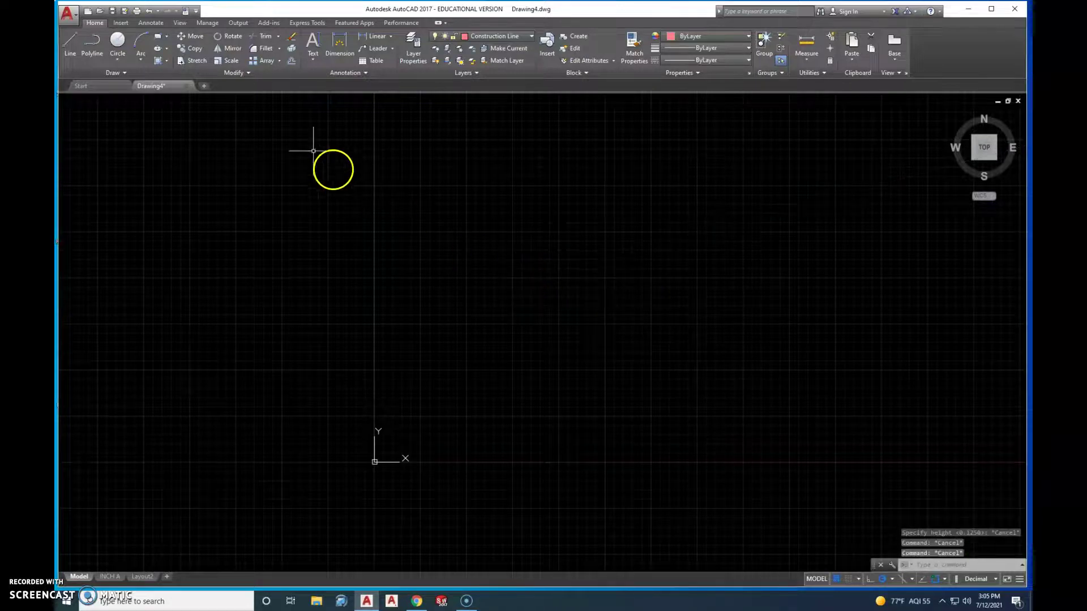
# Add single-line text 'asdfg' at height 0.1250, rotated 45 degrees
pyautogui.click(313, 63)
pyautogui.click(326, 97)
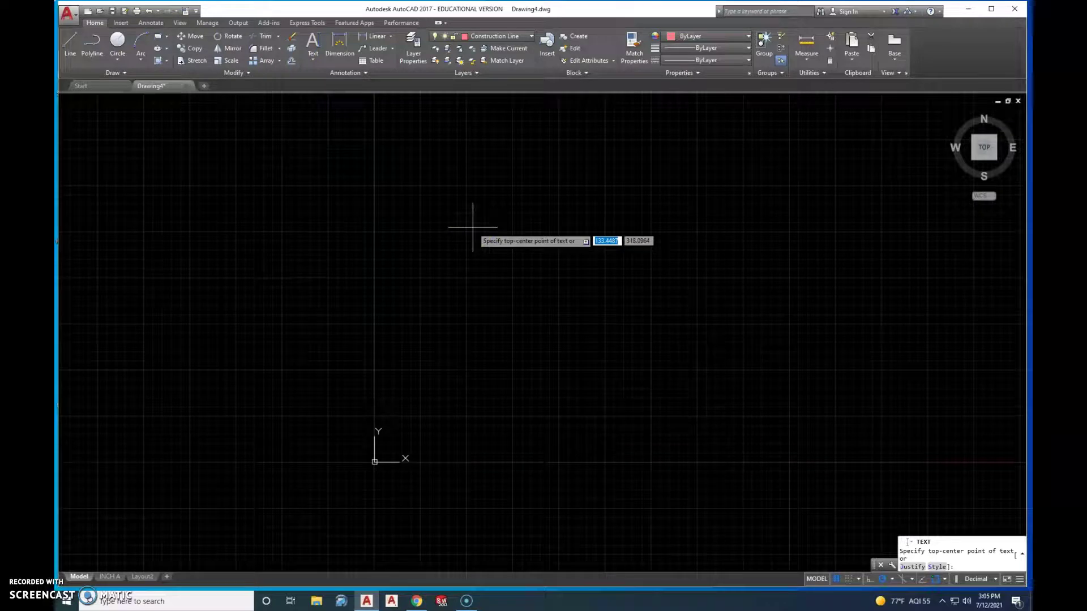
pyautogui.click(473, 228)
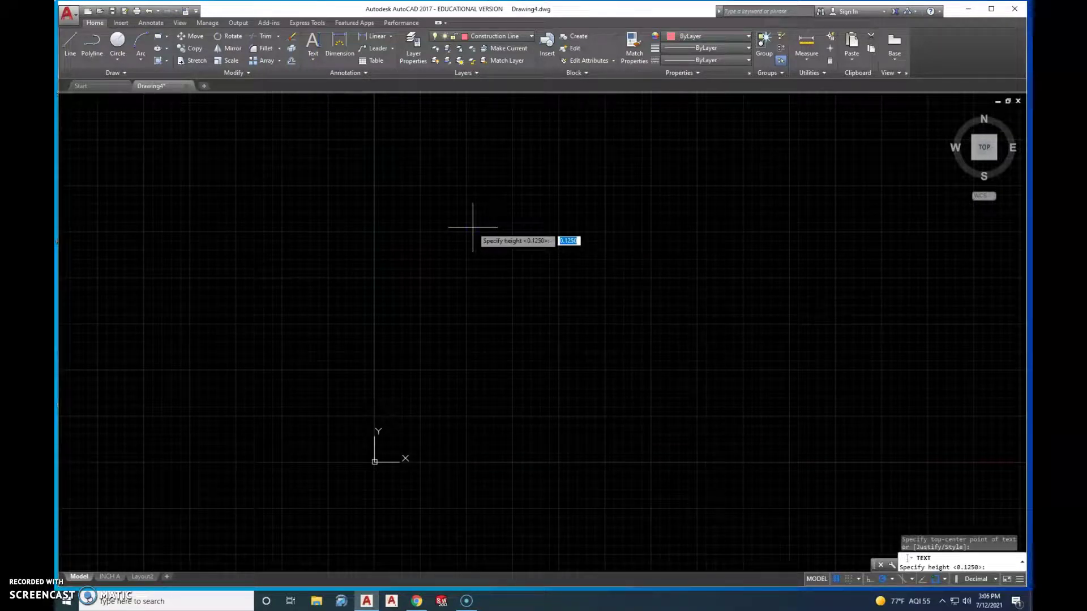
pyautogui.press('Return')
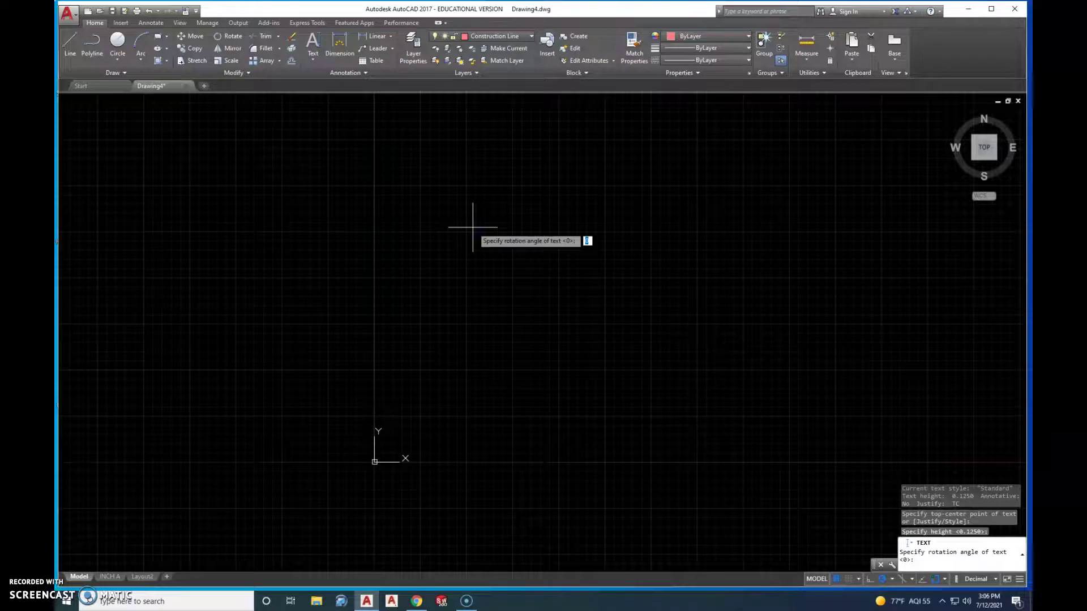
pyautogui.write('45')
pyautogui.press('Return')
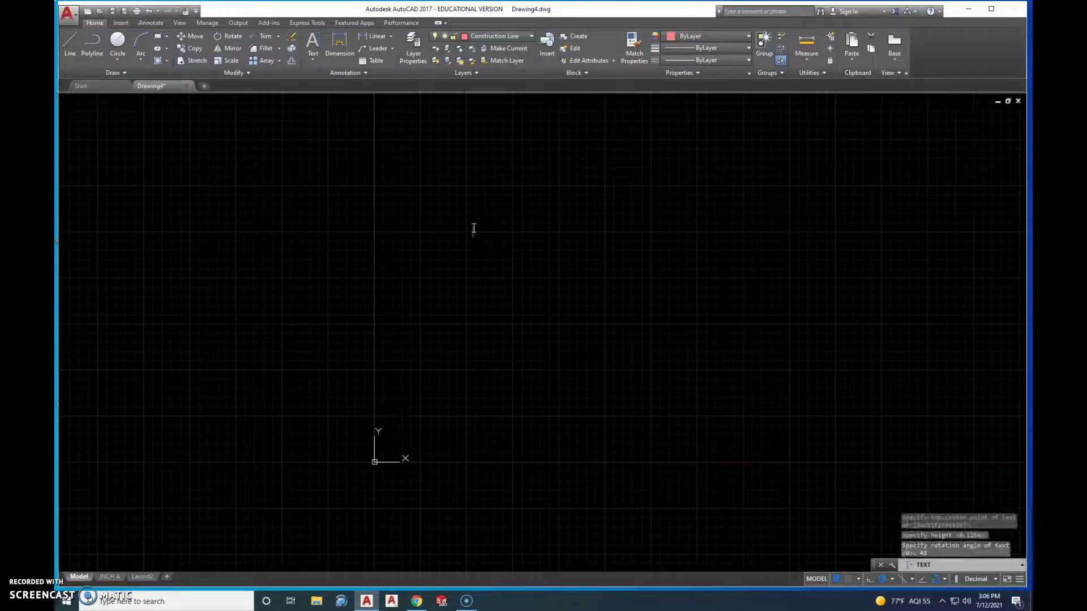
pyautogui.write('asd')
pyautogui.write('g')
pyautogui.press('Escape')
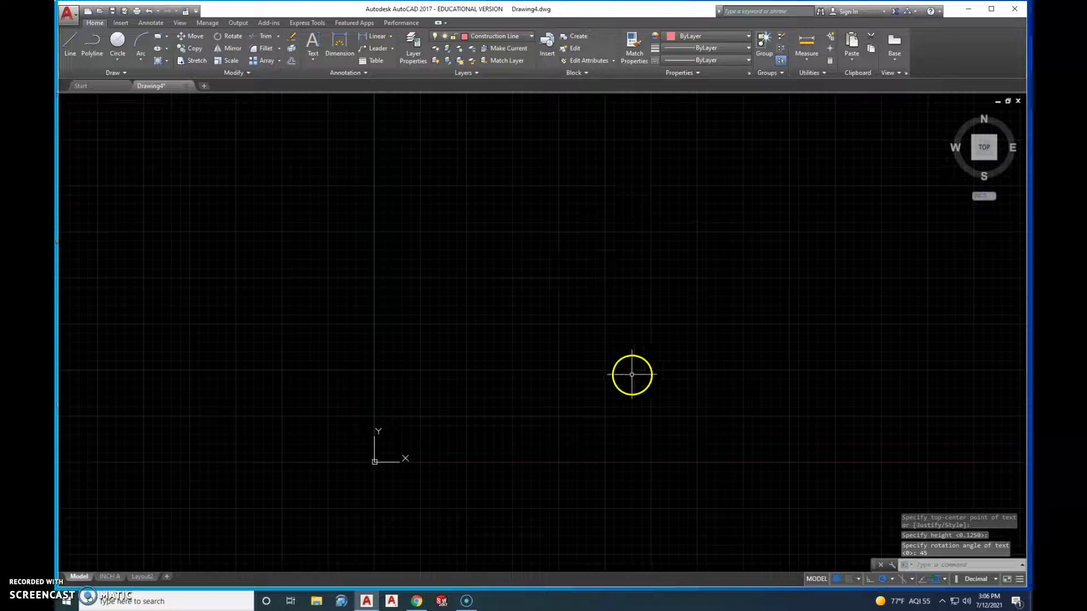
# Zoom to extents to reveal the asdfg text and select it
pyautogui.scroll(-5, 626, 378)
pyautogui.scroll(5, 625, 377)
pyautogui.scroll(-3, 623, 376)
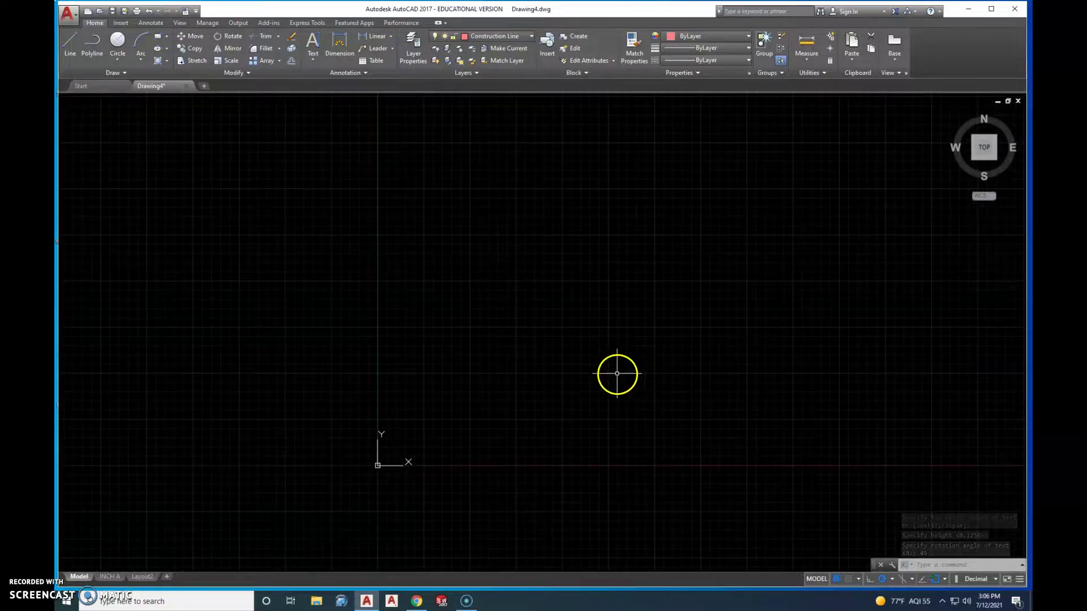
pyautogui.scroll(5, 616, 375)
pyautogui.scroll(-3, 615, 374)
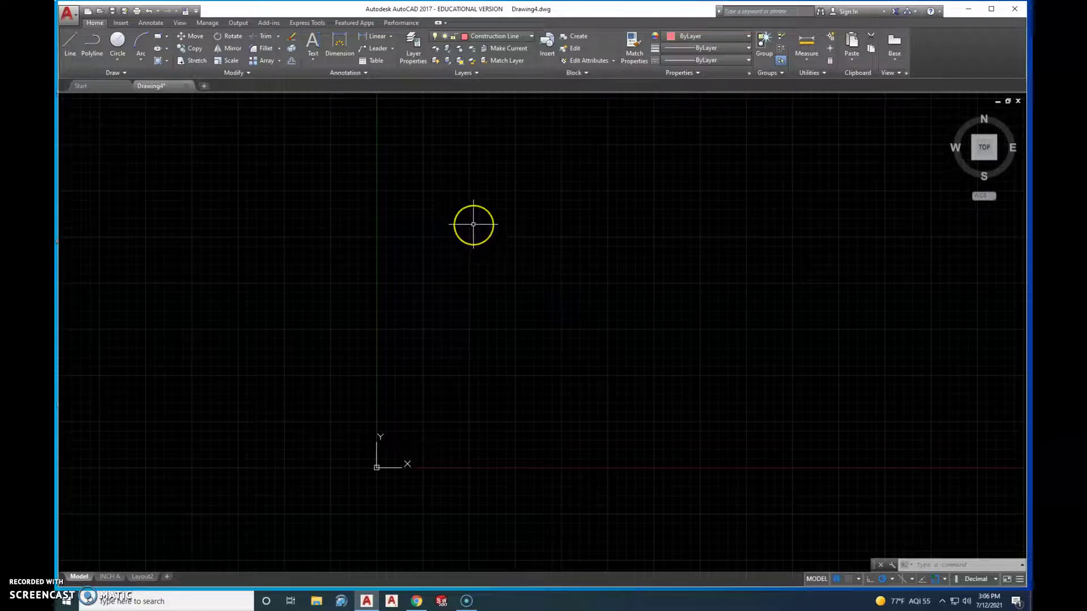
pyautogui.press('Return')
pyautogui.write('e')
pyautogui.press('Return')
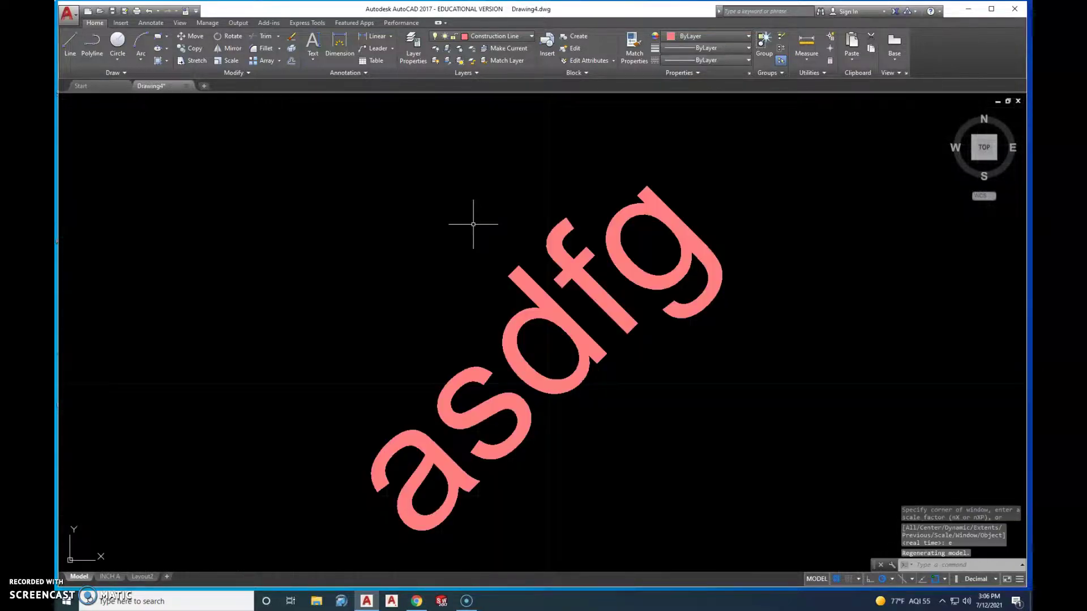
pyautogui.scroll(-4, 693, 337)
pyautogui.scroll(-3, 693, 338)
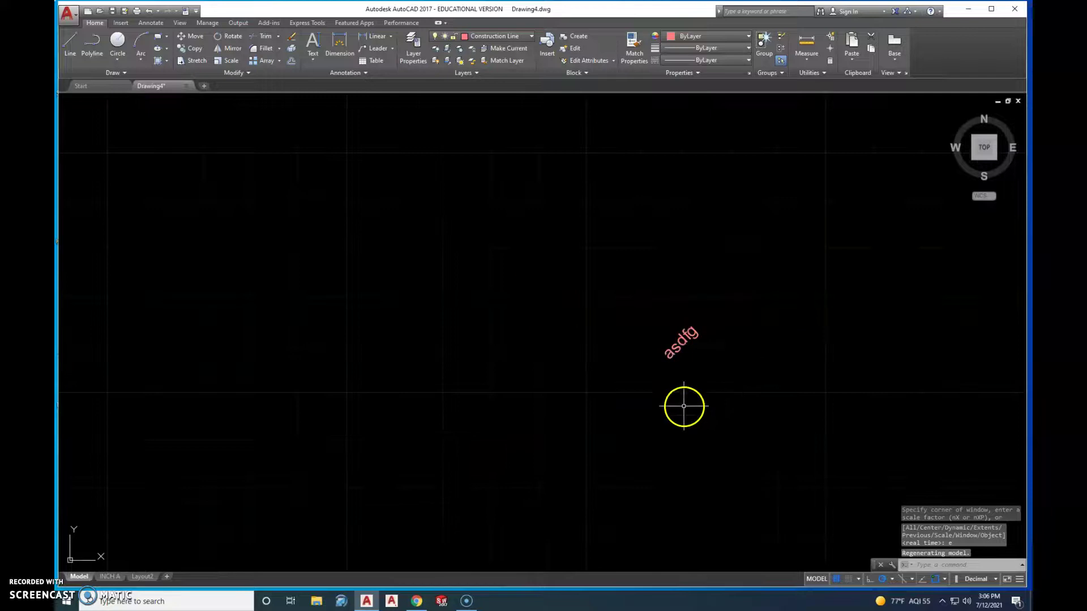
pyautogui.click(686, 339)
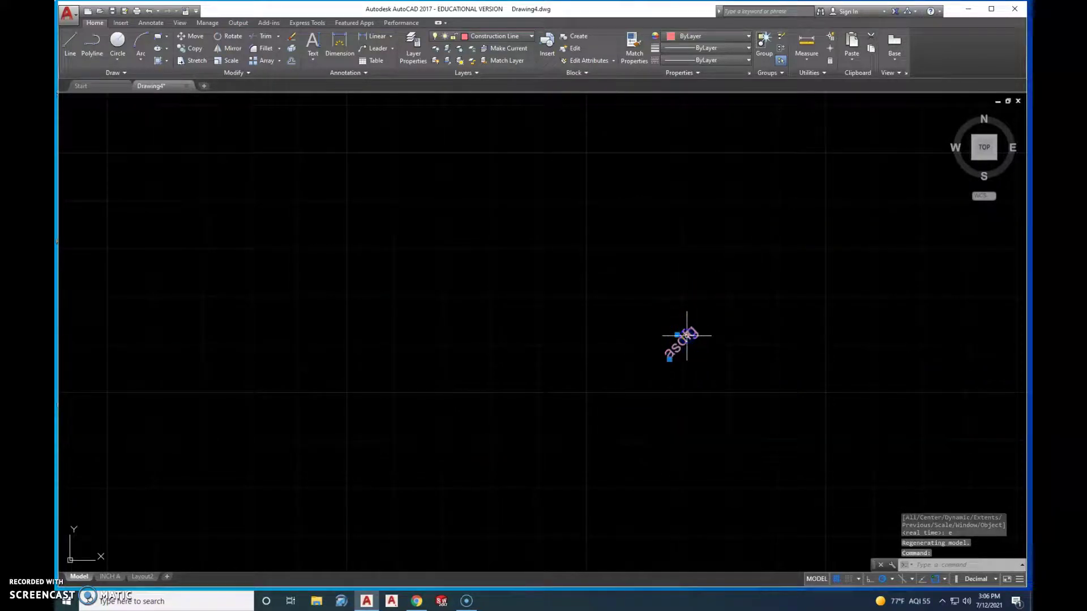
# Erase the selected asdfg text with Delete
pyautogui.press('Delete')
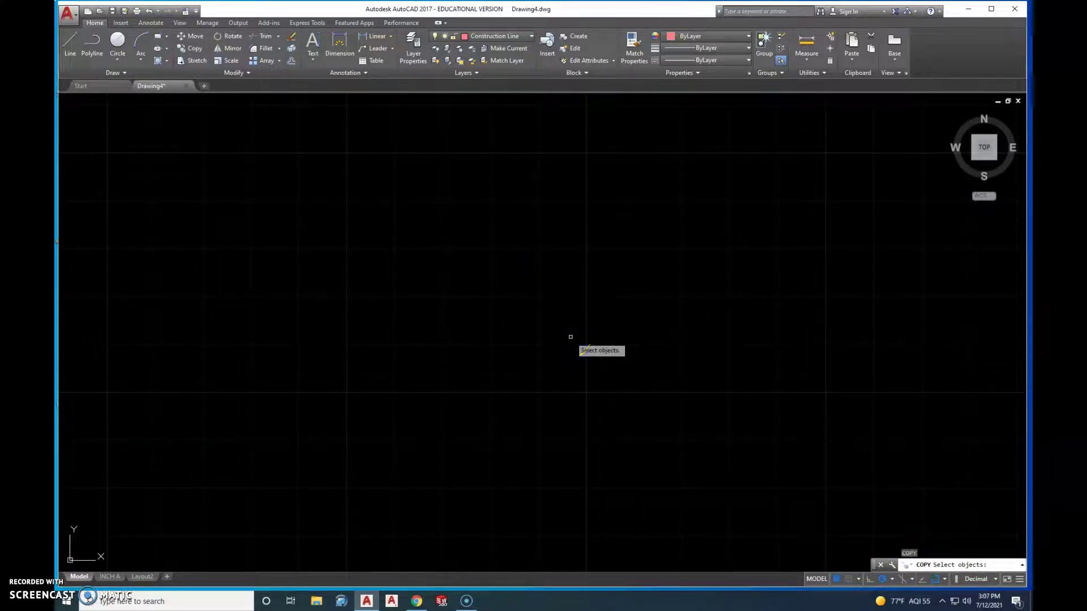
# Cancel the empty Copy command and draw a short horizontal line with L
pyautogui.click(90, 569)
pyautogui.click(164, 489)
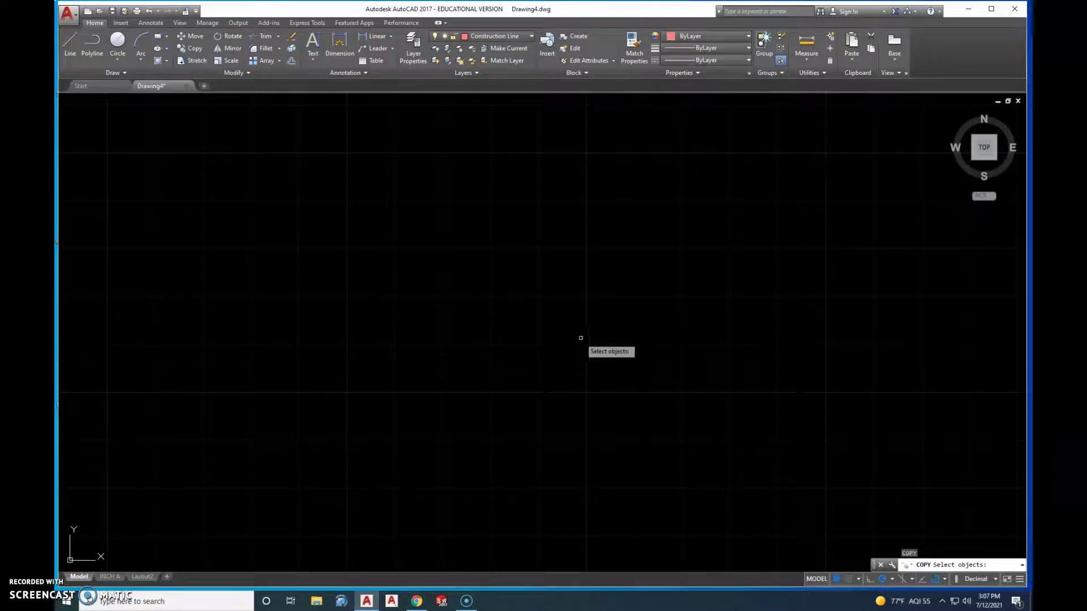
pyautogui.press('Escape')
pyautogui.press('Escape')
pyautogui.press('Escape')
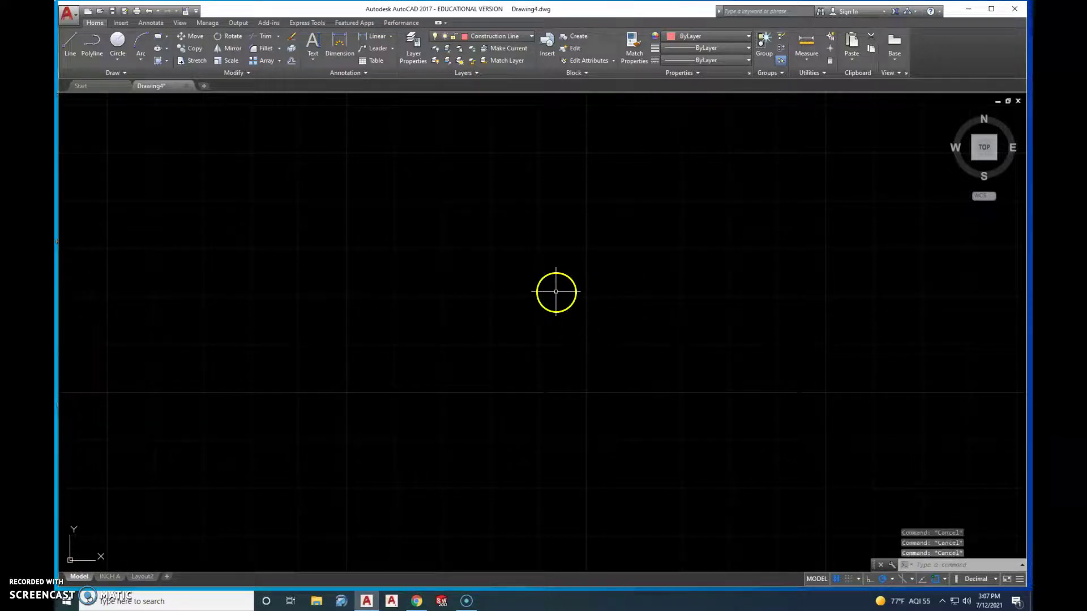
pyautogui.write('l')
pyautogui.press('Return')
pyautogui.click(528, 292)
pyautogui.click(593, 292)
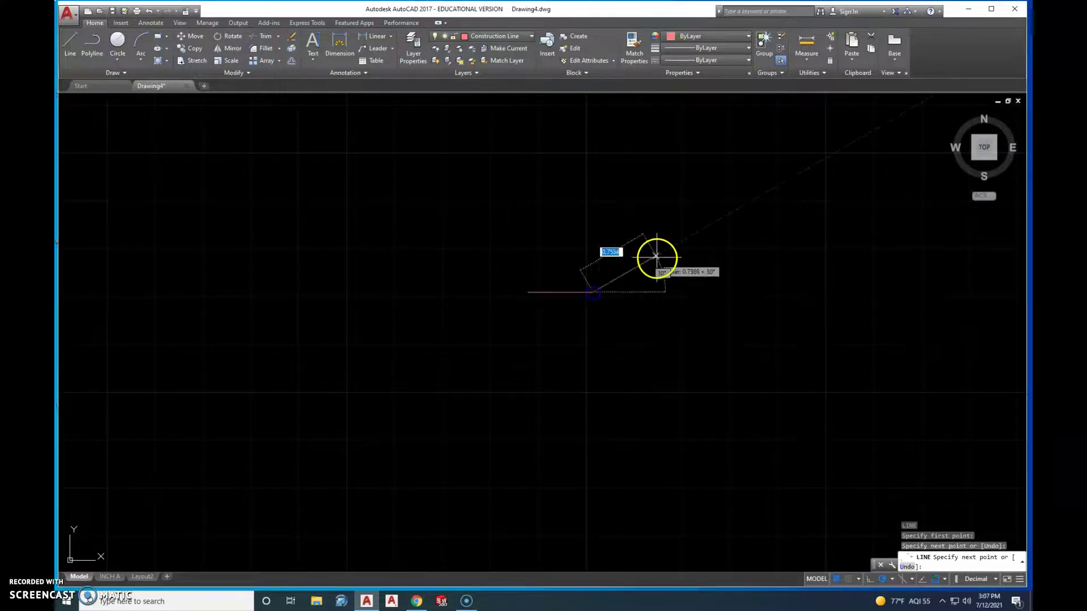
pyautogui.press('Escape')
# Window-select the line and bring up its right-click Clipboard menu
pyautogui.click(500, 262)
pyautogui.click(651, 316)
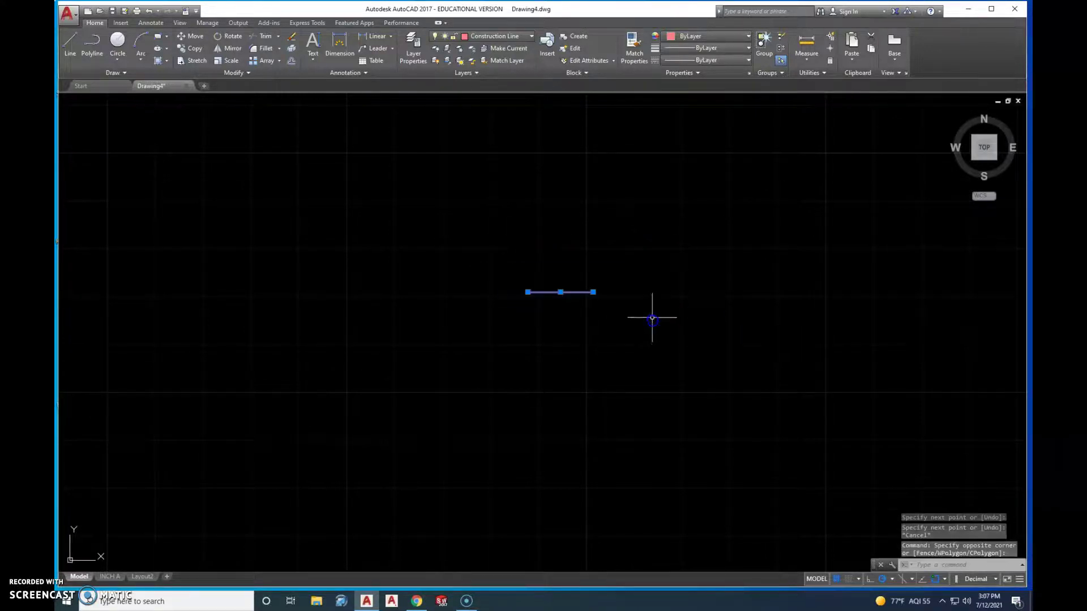
pyautogui.rightClick(651, 319)
pyautogui.moveTo(735, 351)
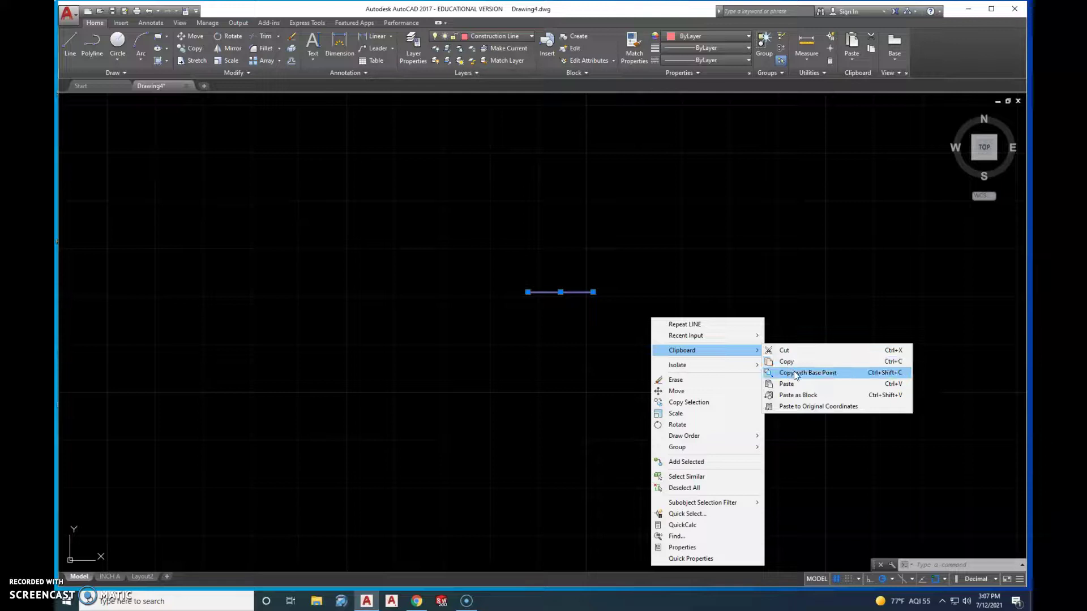
# Copy the line with Clipboard > Copy, then switch to the INCH A layout
pyautogui.click(787, 361)
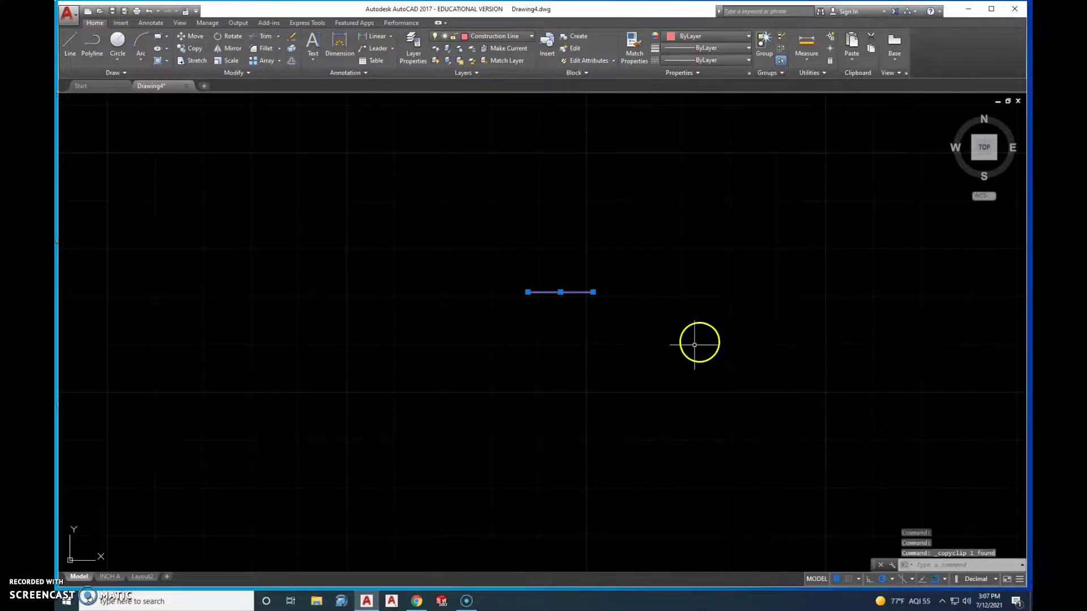
pyautogui.click(112, 577)
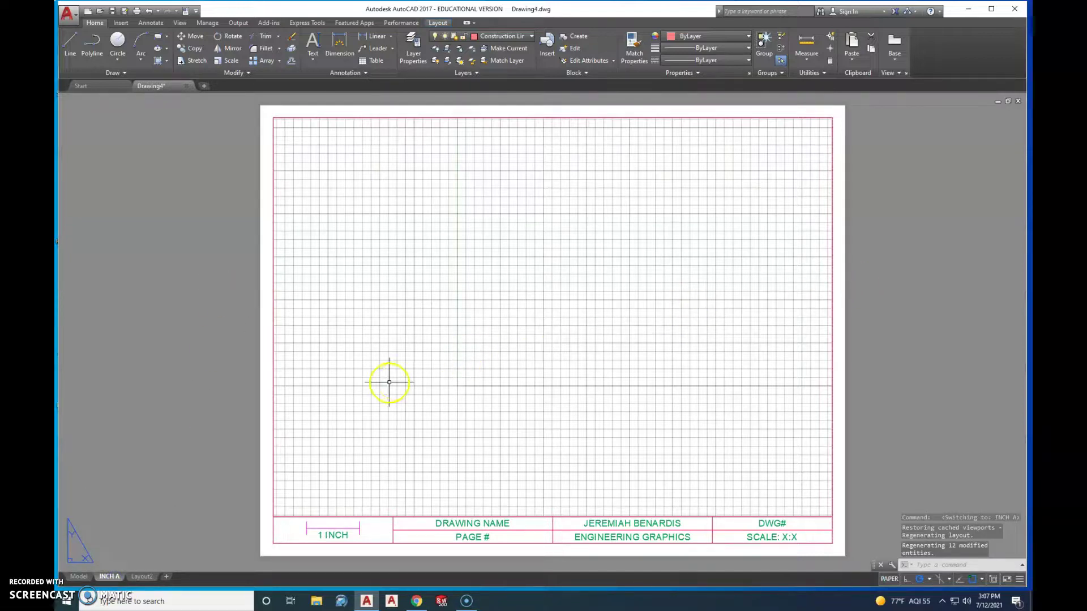
pyautogui.scroll(2, 390, 382)
pyautogui.scroll(-4, 389, 382)
pyautogui.rightClick(867, 288)
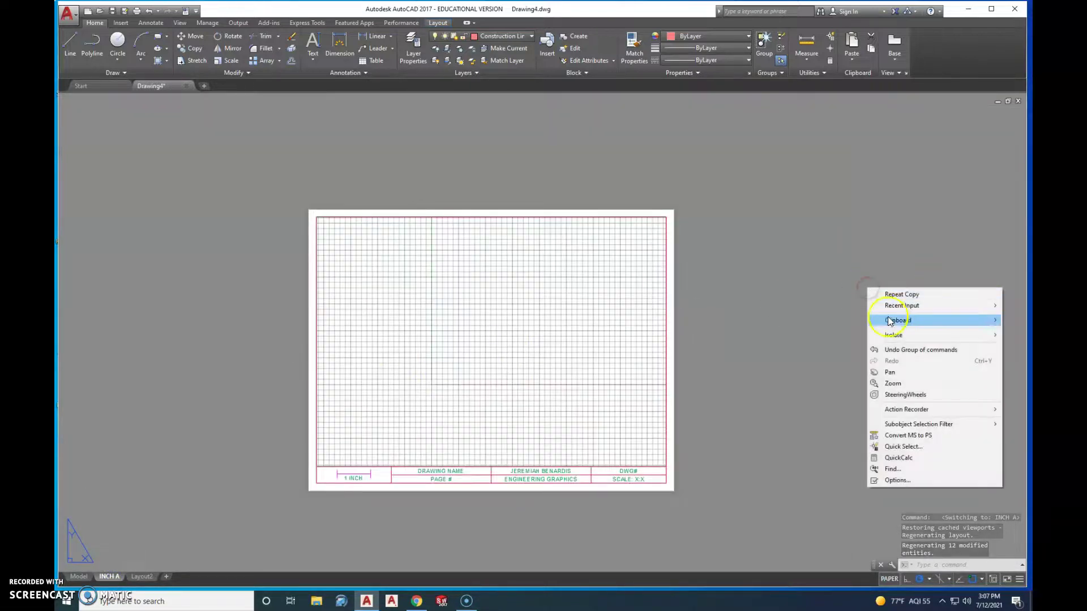
pyautogui.moveTo(889, 321)
pyautogui.click(779, 357)
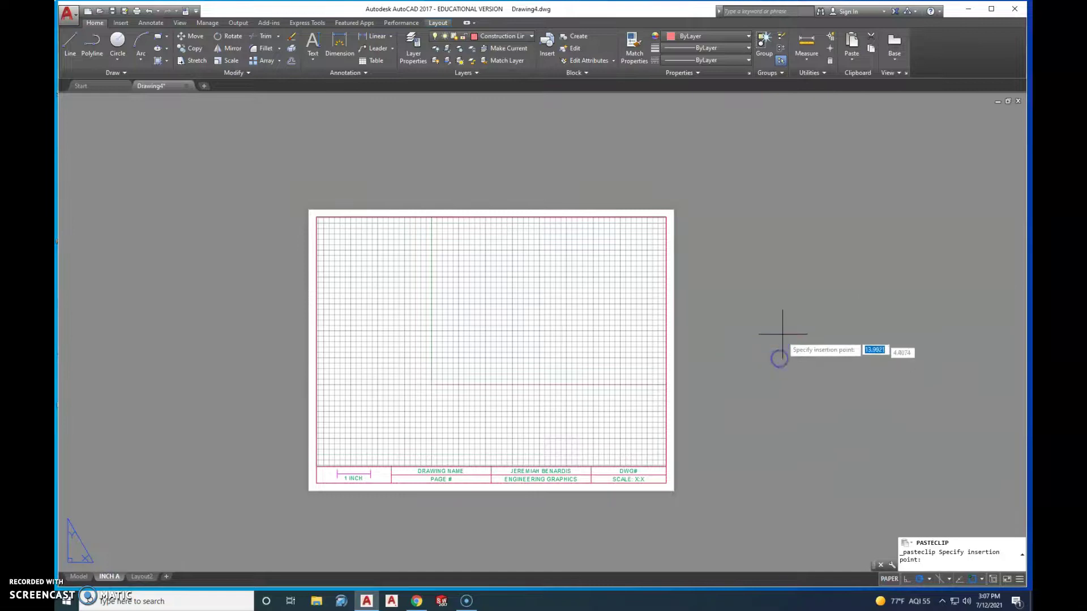
pyautogui.click(781, 315)
pyautogui.scroll(-5, 839, 320)
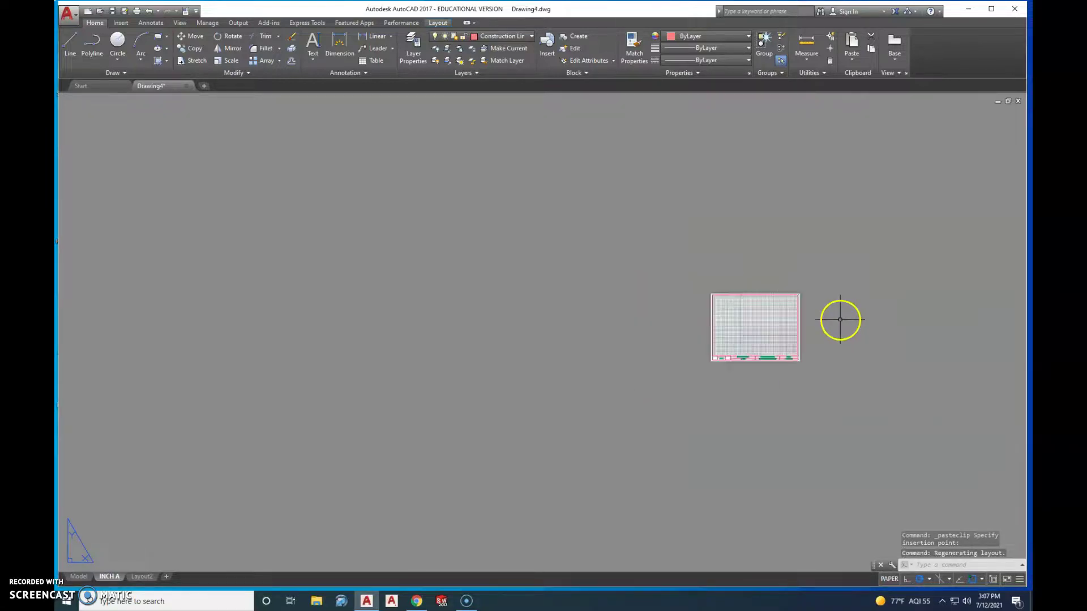
pyautogui.scroll(5, 840, 320)
pyautogui.click(719, 265)
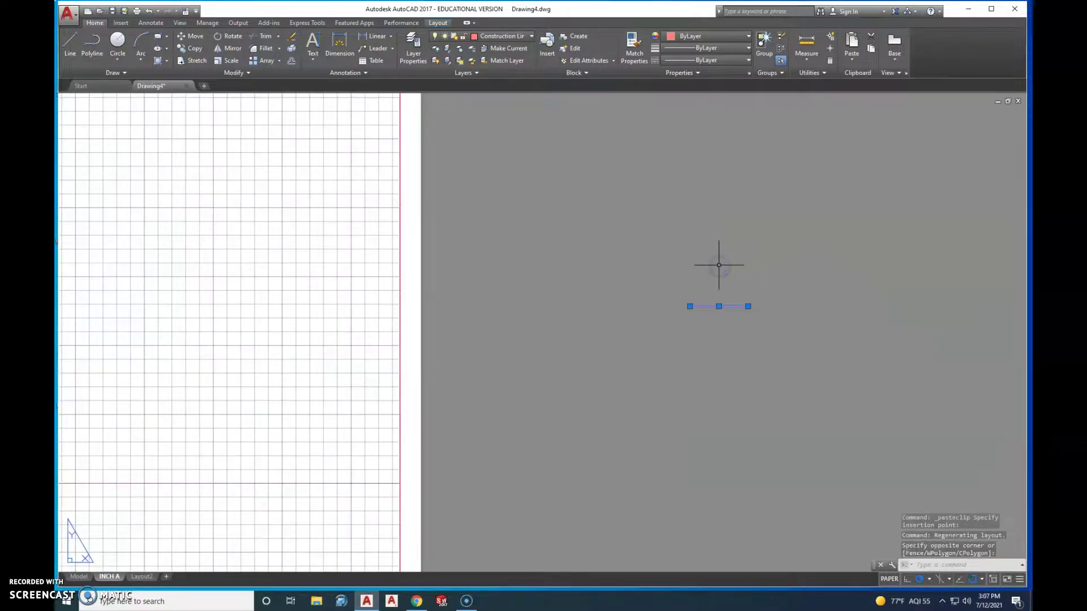
pyautogui.click(727, 276)
pyautogui.press('Delete')
pyautogui.scroll(-5, 809, 308)
pyautogui.scroll(2, 590, 340)
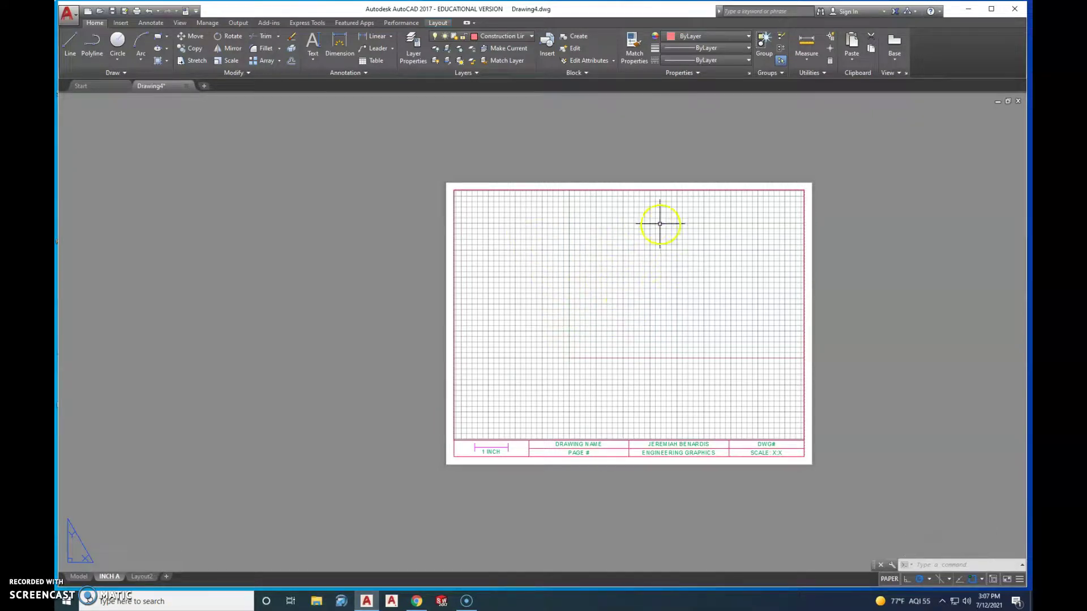
pyautogui.scroll(-2, 602, 270)
pyautogui.scroll(2, 603, 271)
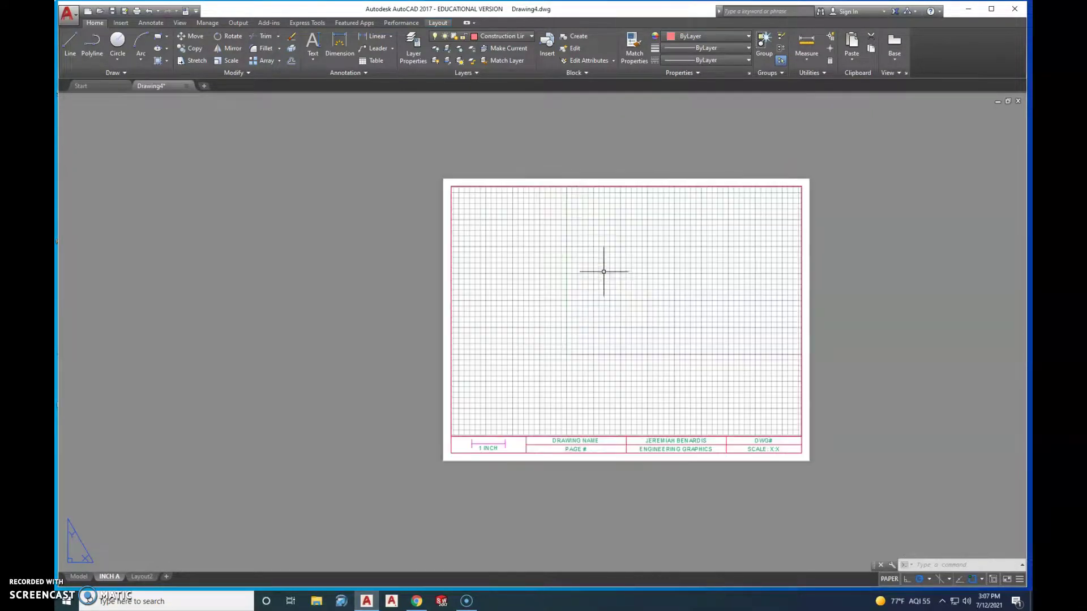
pyautogui.scroll(2, 682, 340)
pyautogui.scroll(-2, 684, 295)
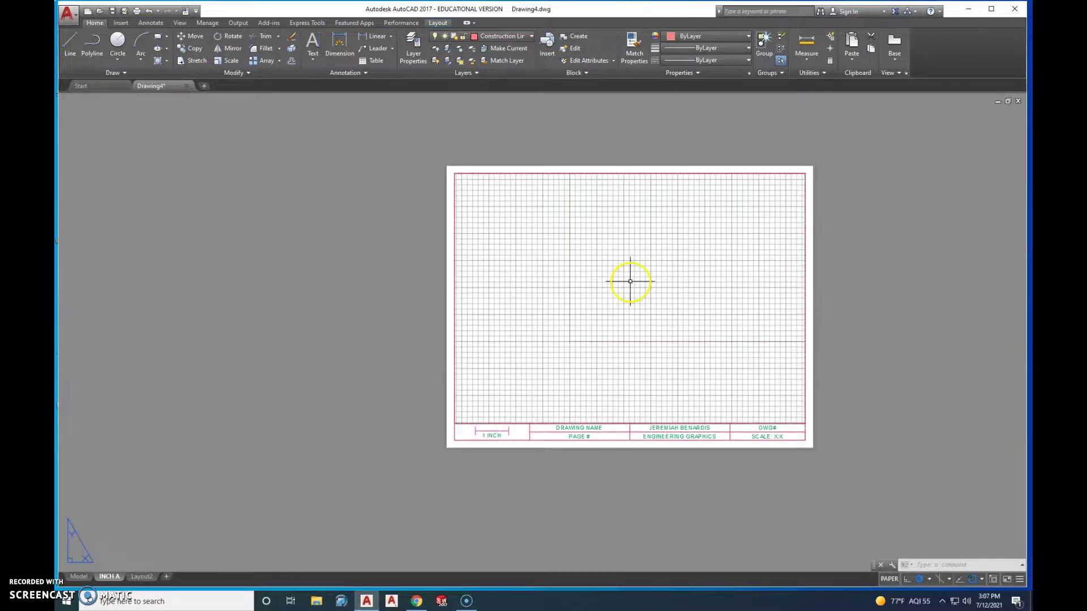
pyautogui.write('l')
pyautogui.press('Return')
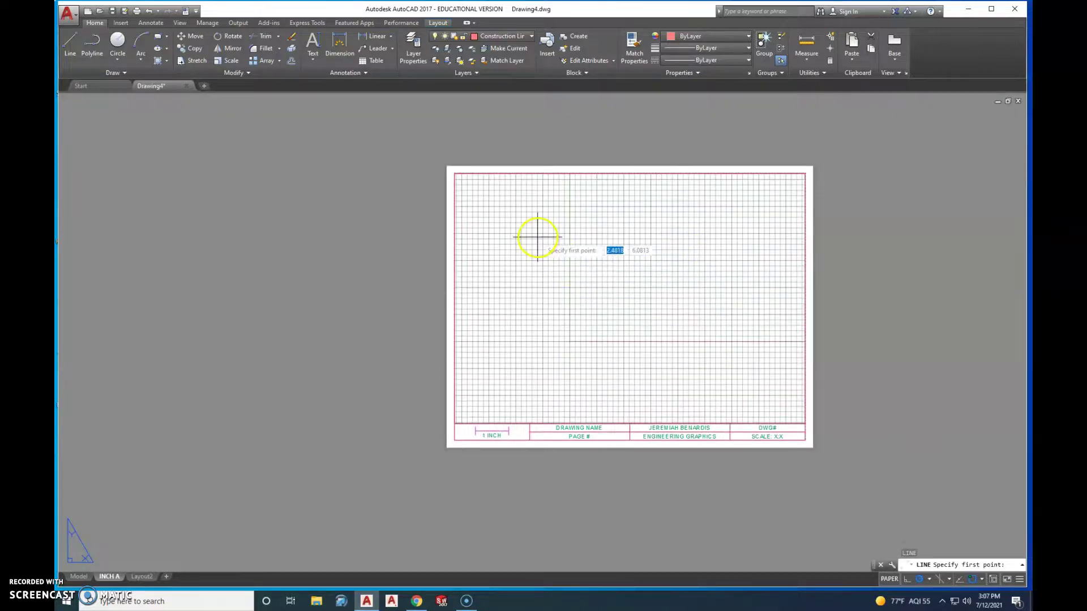
pyautogui.click(538, 238)
pyautogui.click(621, 287)
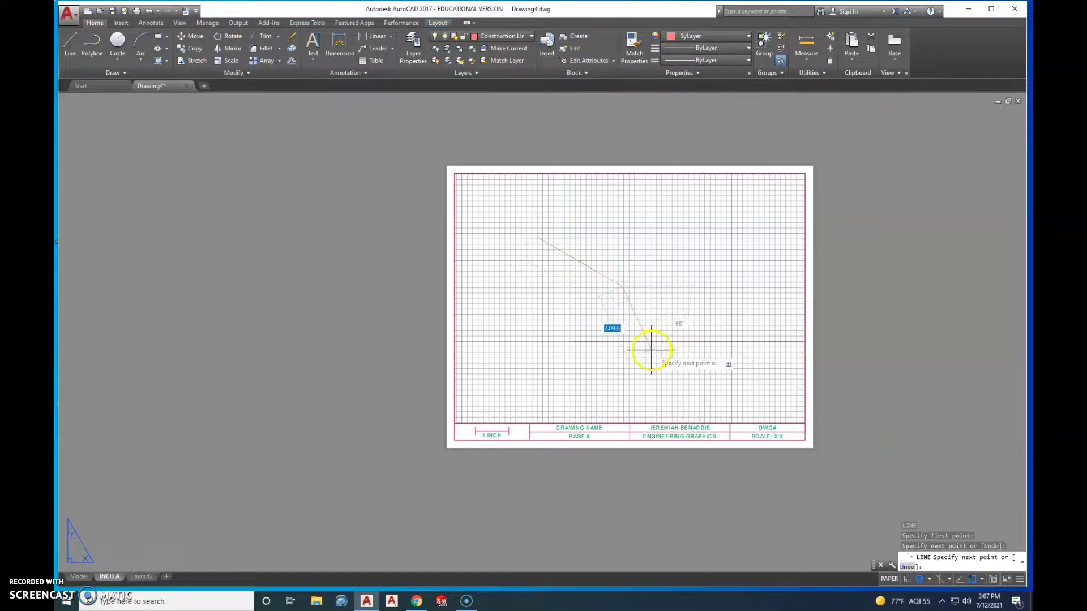
pyautogui.press('Escape')
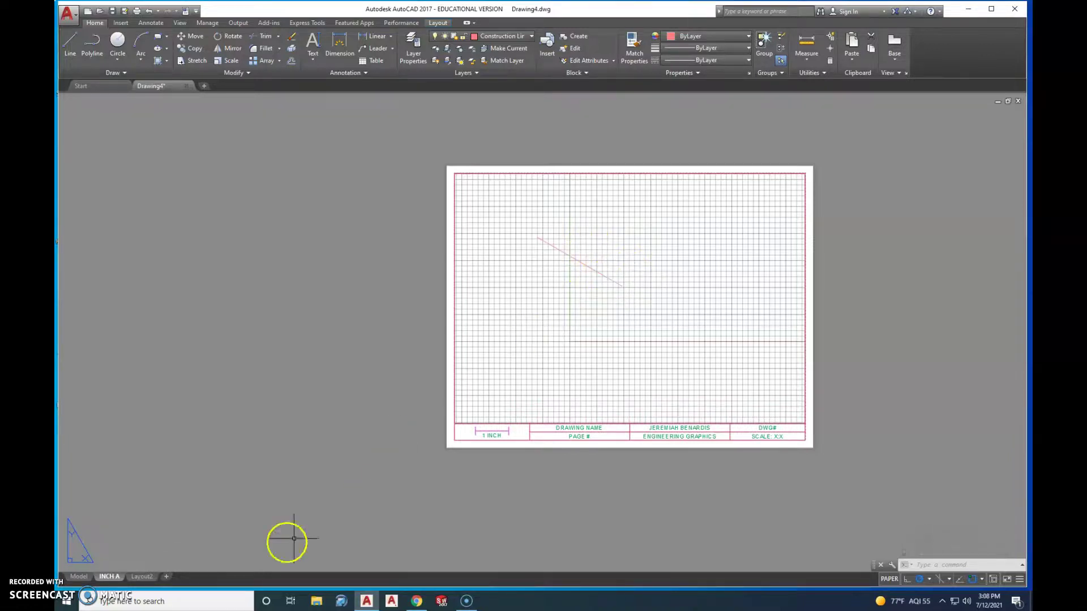
# Delete the model-space line, zoom to extents, and go back to the INCH A layout
pyautogui.click(88, 576)
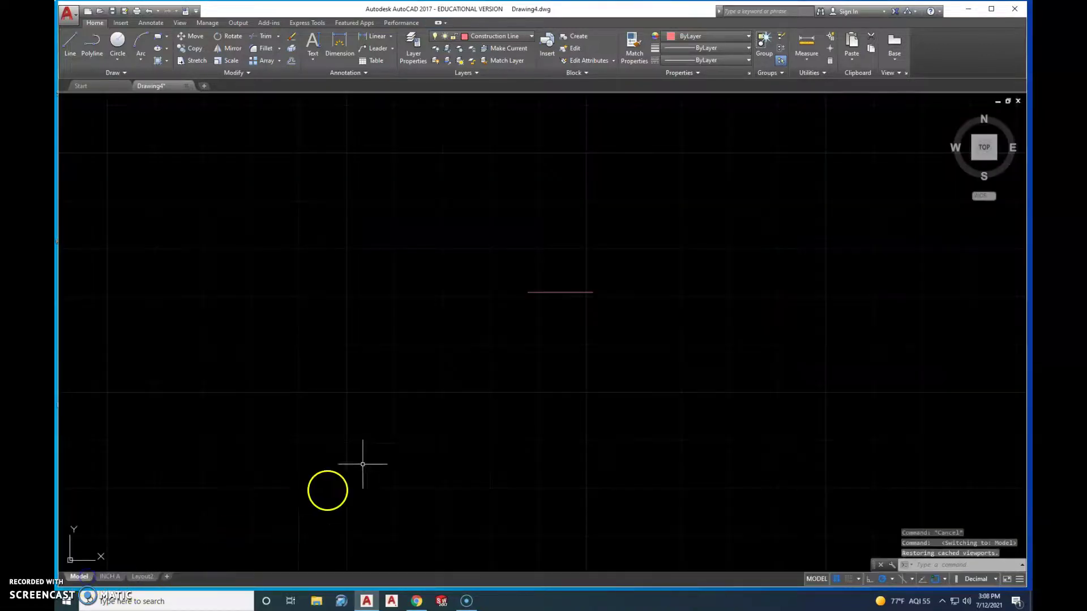
pyautogui.click(555, 293)
pyautogui.press('Delete')
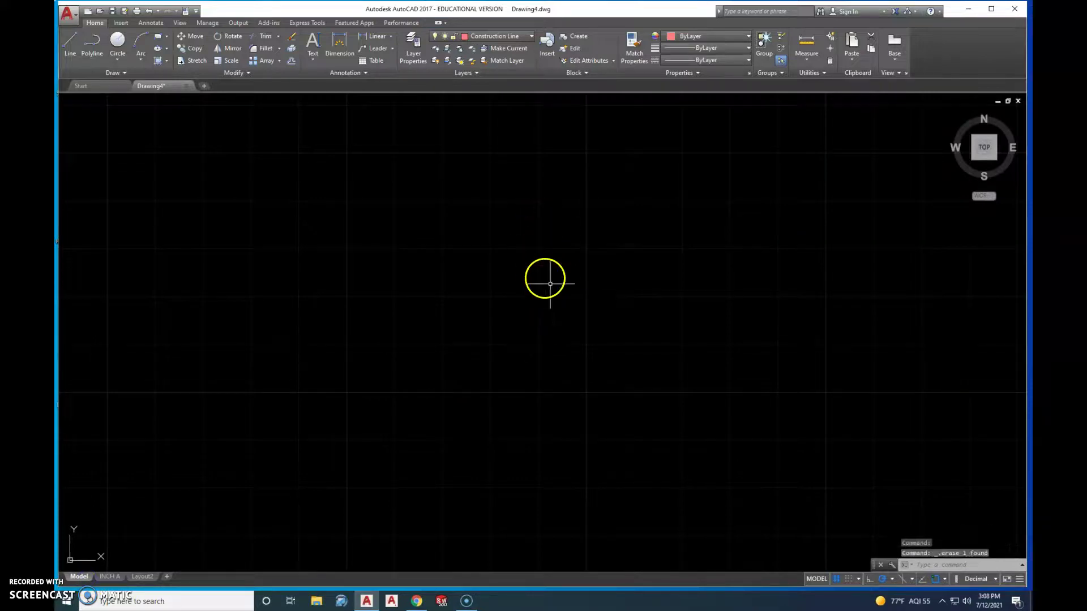
pyautogui.scroll(1, 726, 300)
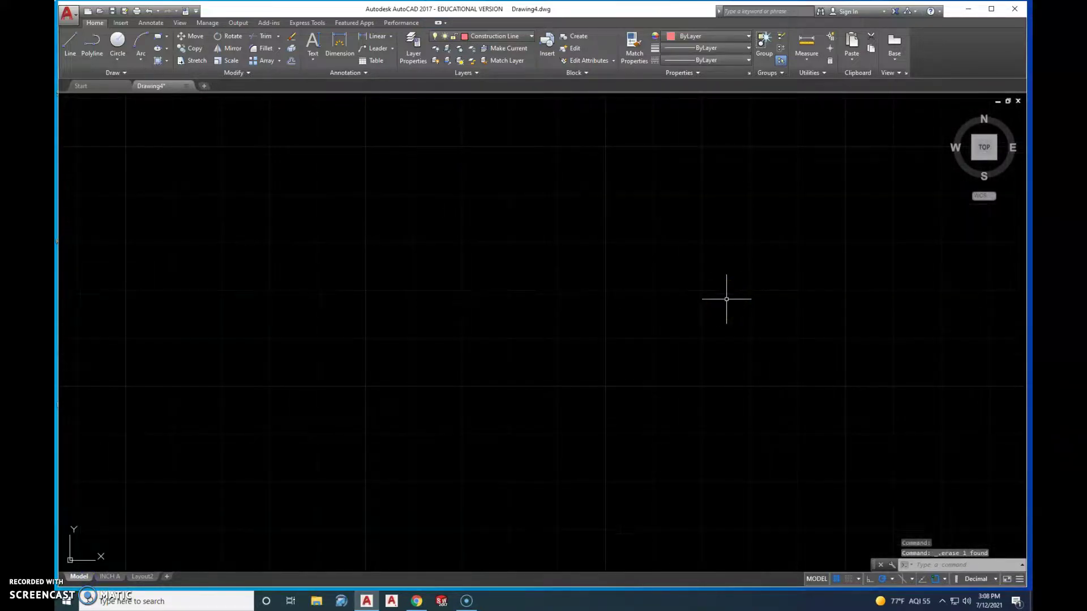
pyautogui.write('z')
pyautogui.press('Return')
pyautogui.write('e')
pyautogui.press('Return')
pyautogui.scroll(6, 677, 277)
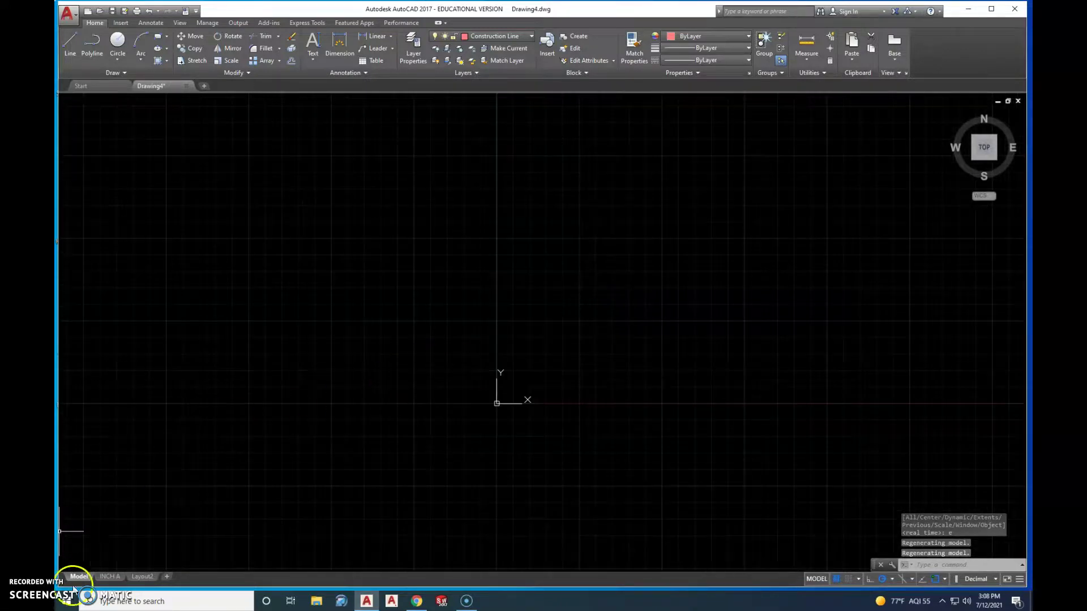
pyautogui.click(109, 576)
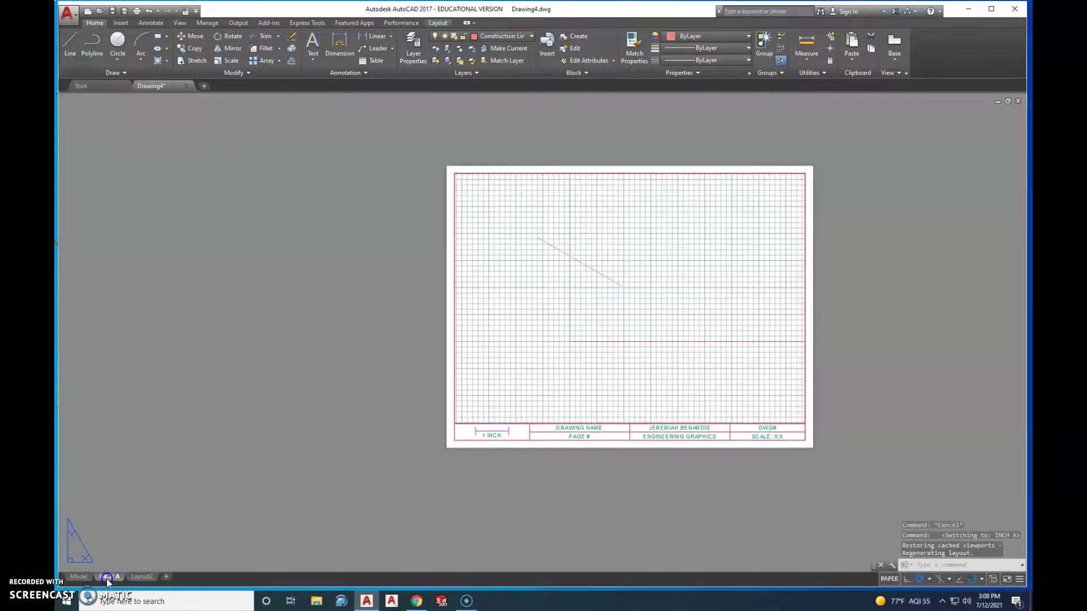
# Delete the diagonal line from the INCH A sheet and zoom in on the title block
pyautogui.click(581, 263)
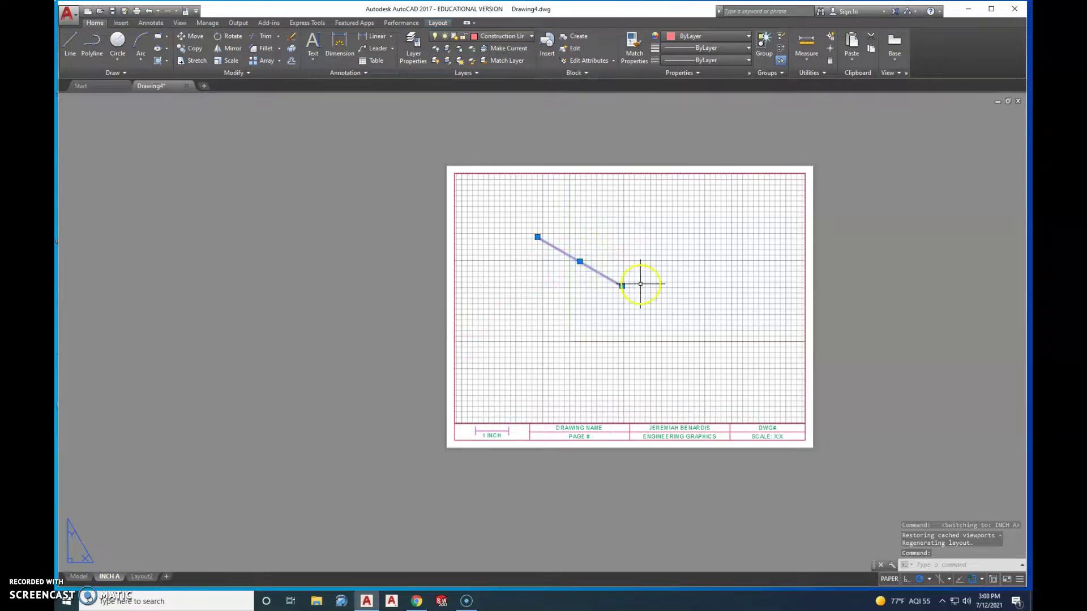
pyautogui.press('Delete')
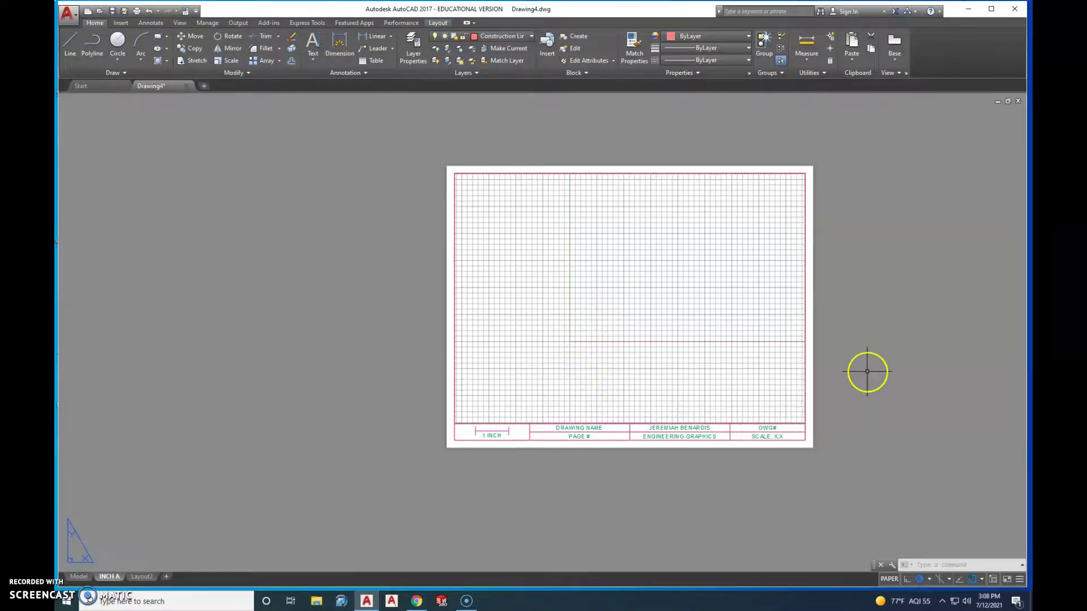
pyautogui.scroll(1, 887, 275)
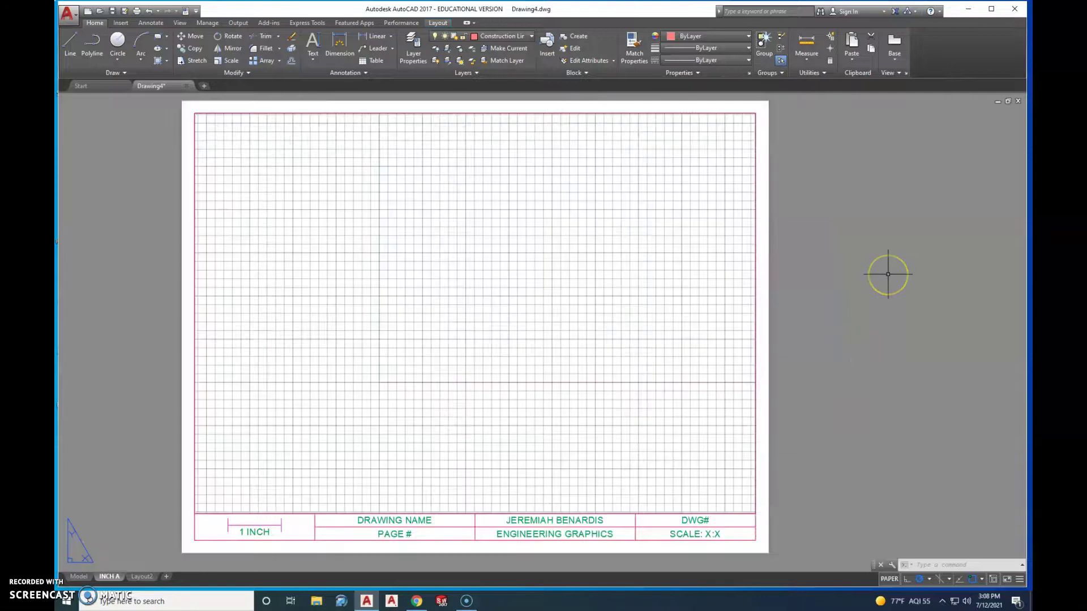
pyautogui.scroll(-1, 887, 274)
pyautogui.scroll(1, 885, 233)
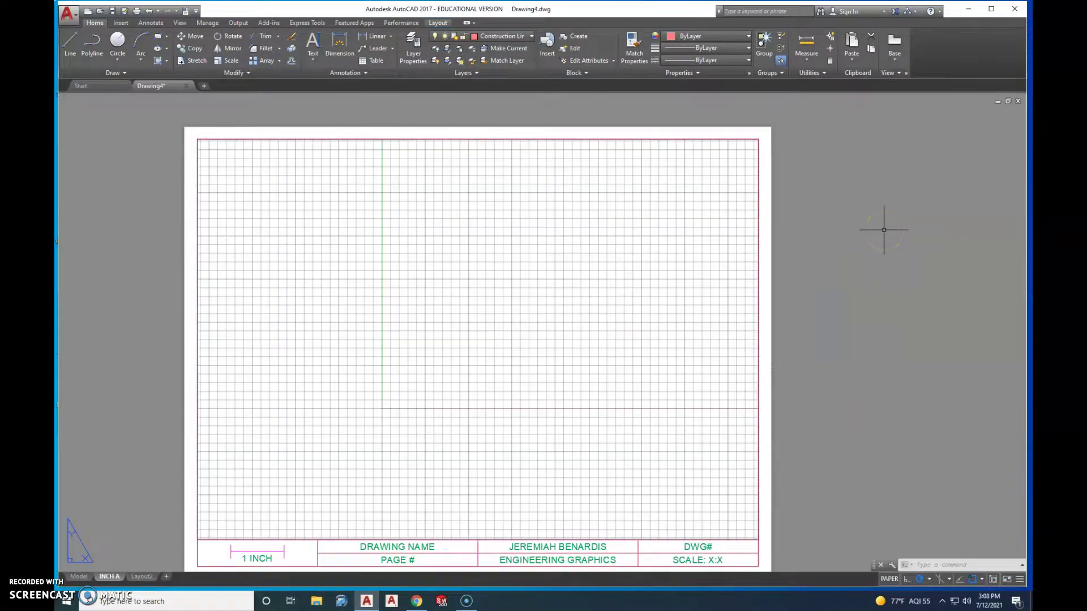
pyautogui.click(112, 568)
pyautogui.moveTo(114, 577)
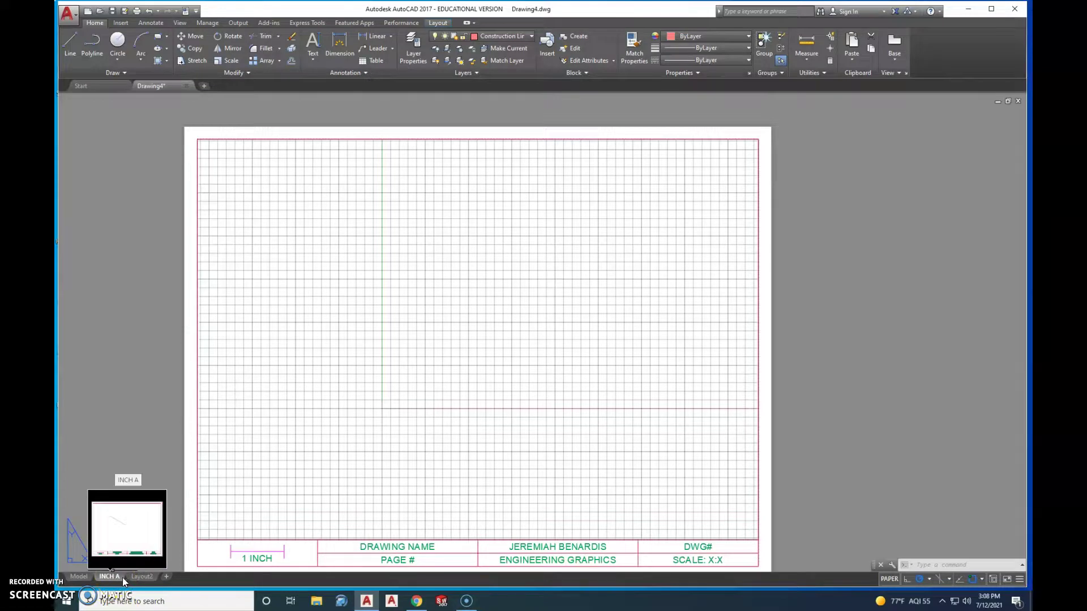
pyautogui.click(136, 577)
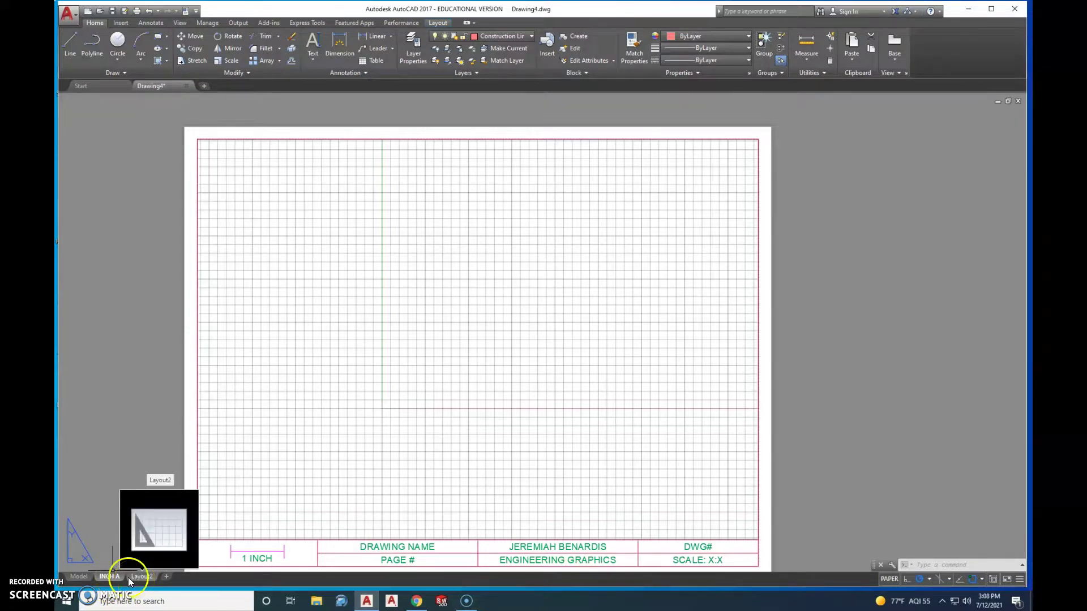
# Switch the drawing to the Layout2 sheet, then bring the Canvas course in Chrome forward
pyautogui.click(133, 578)
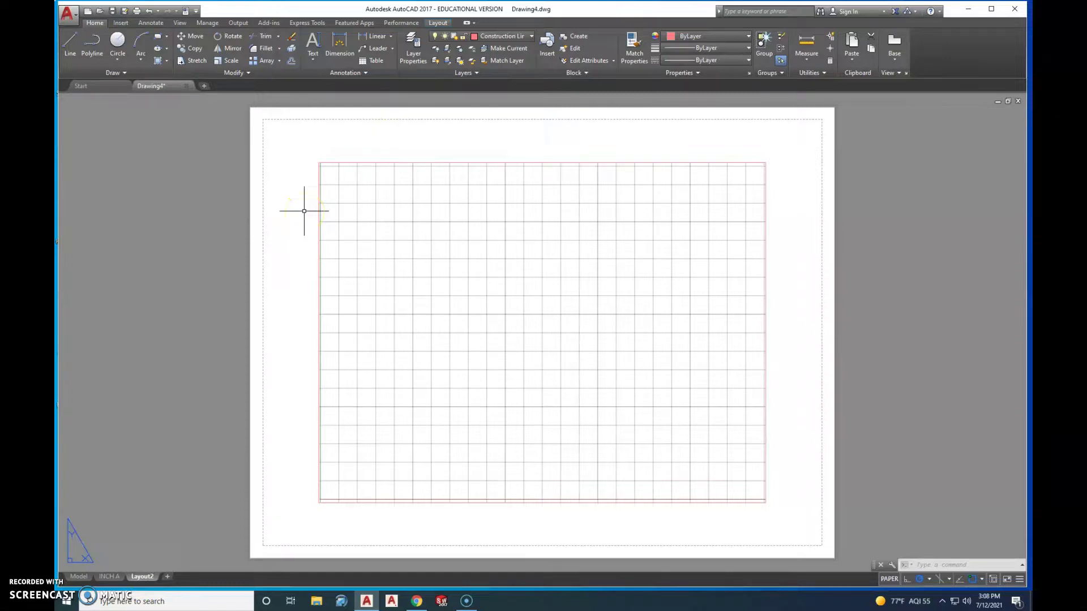
pyautogui.click(416, 602)
# From Modules, expand module 3 Computer Aided Drafting & Design and open ANSI B Inch Title Block
pyautogui.click(609, 261)
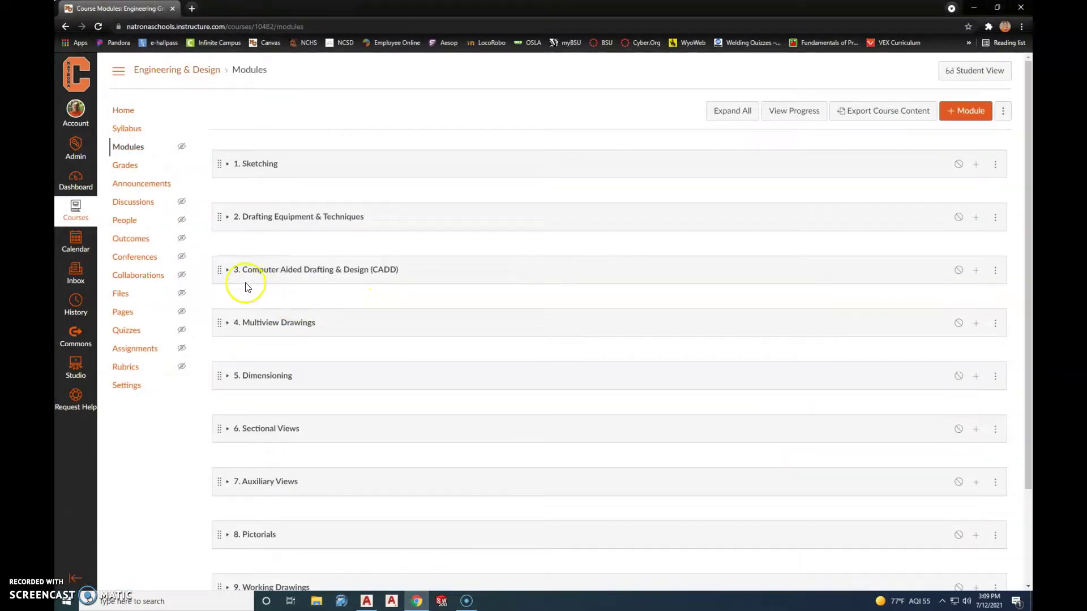
pyautogui.click(226, 270)
pyautogui.scroll(-2, 509, 301)
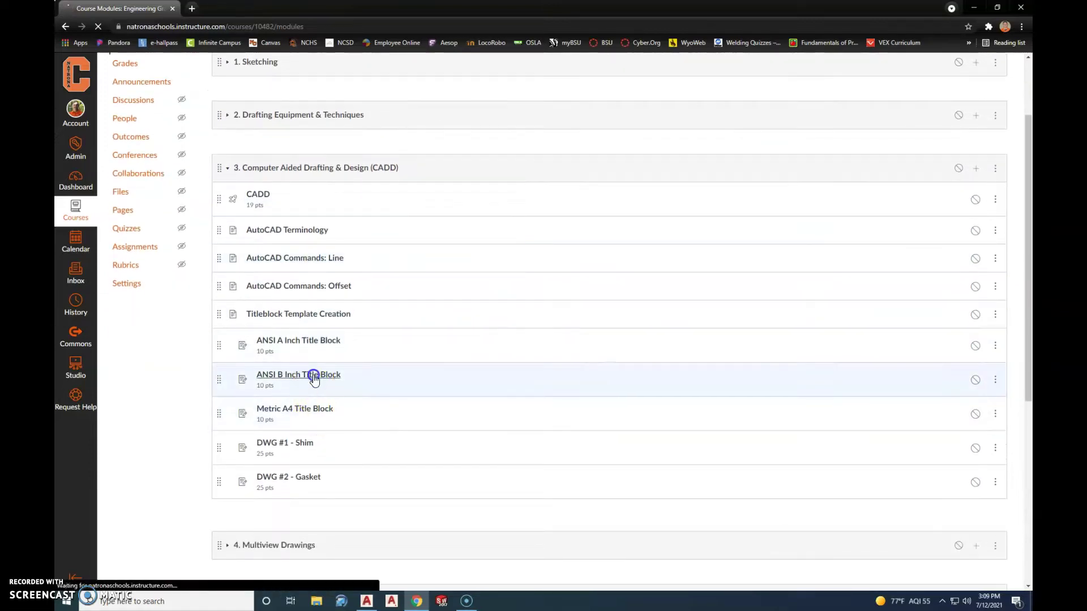
pyautogui.click(315, 375)
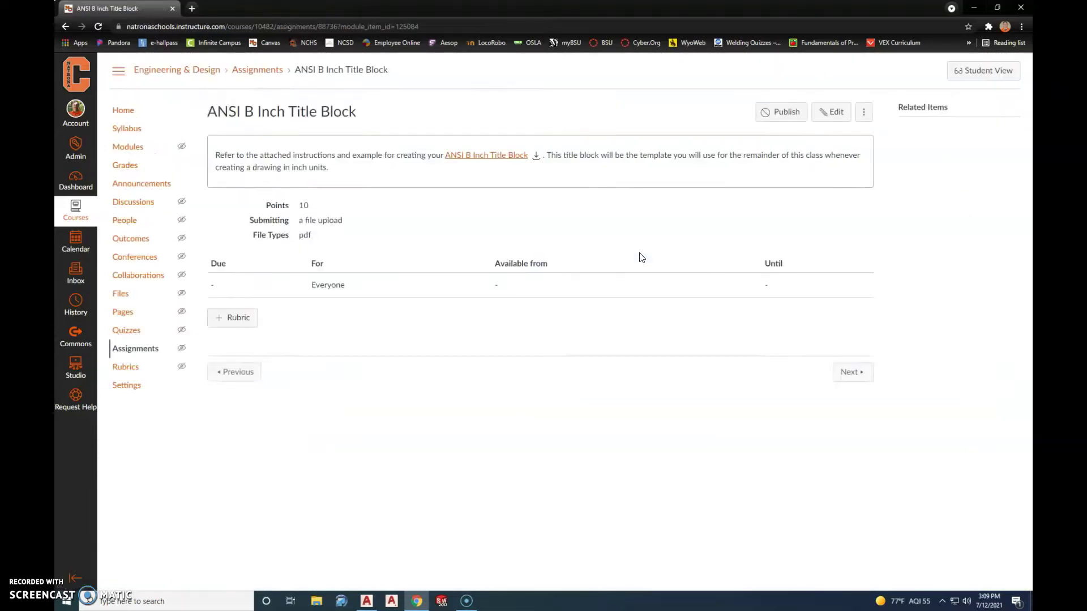
# Preview the attached ANSI B Inch Title Block instructions inline and scroll through to page 5 of 5
pyautogui.click(507, 162)
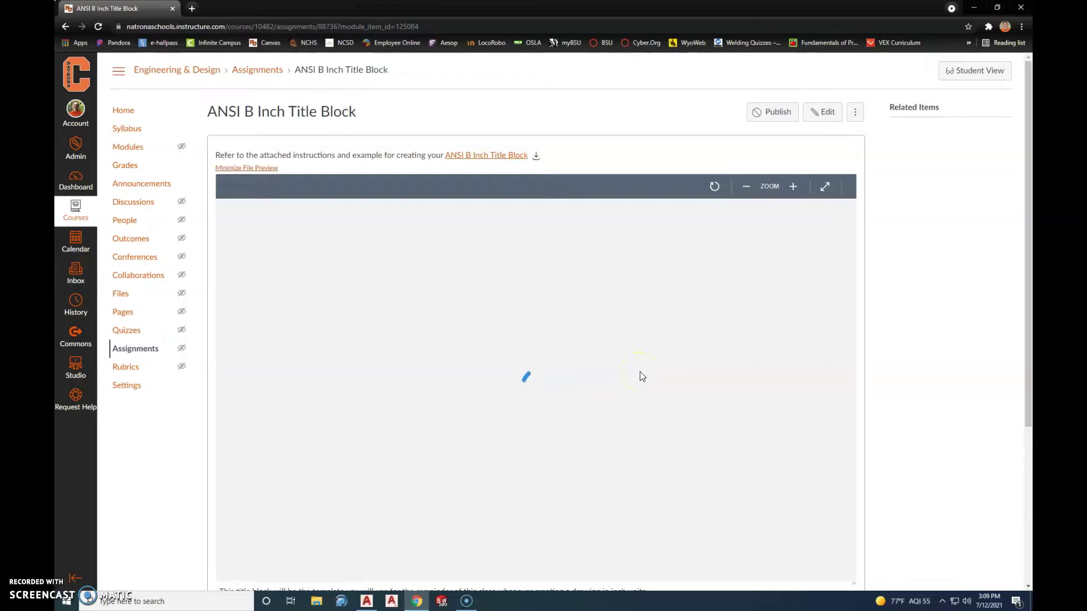
pyautogui.scroll(-6, 642, 376)
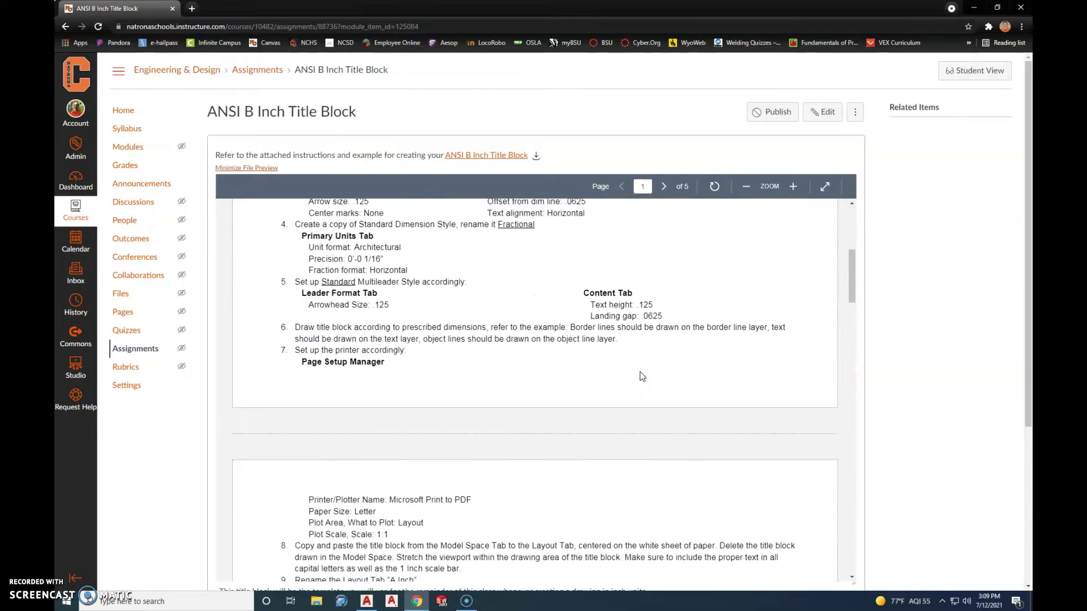
pyautogui.scroll(-12, 643, 376)
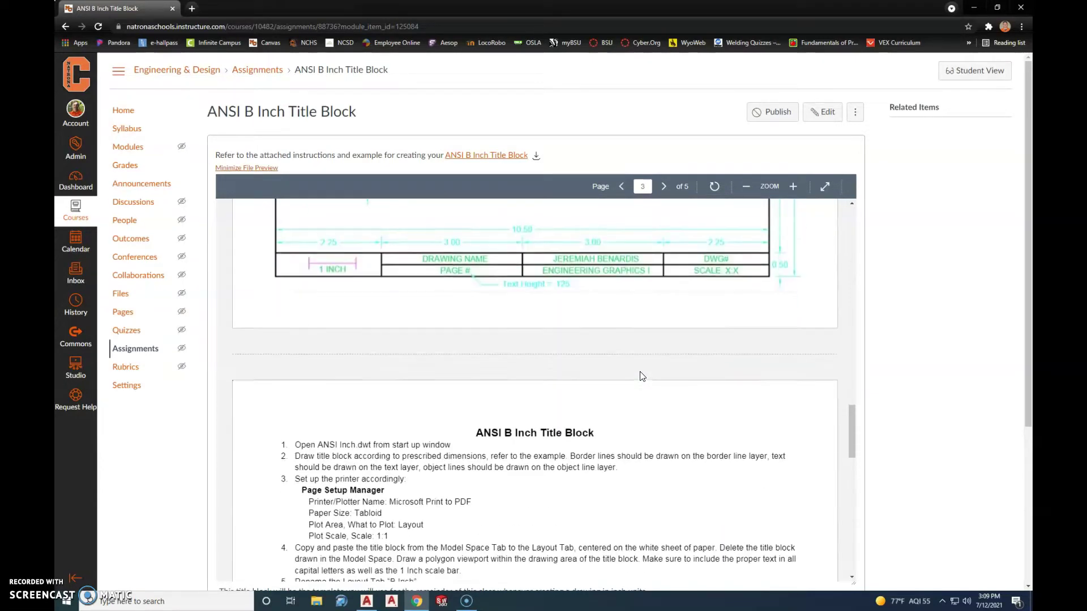
pyautogui.scroll(-4, 643, 377)
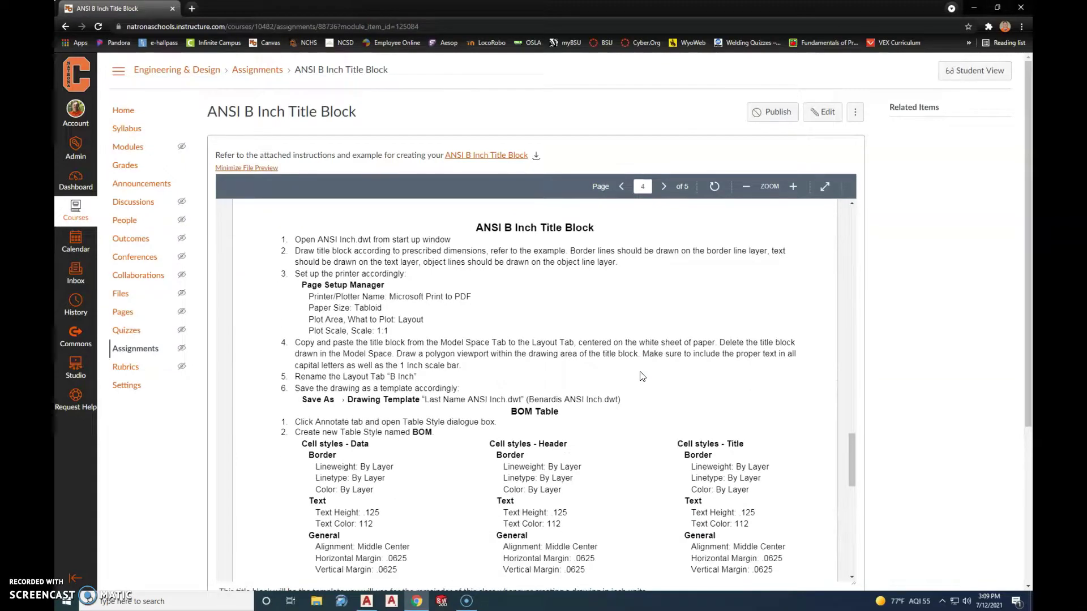
pyautogui.scroll(-8, 642, 376)
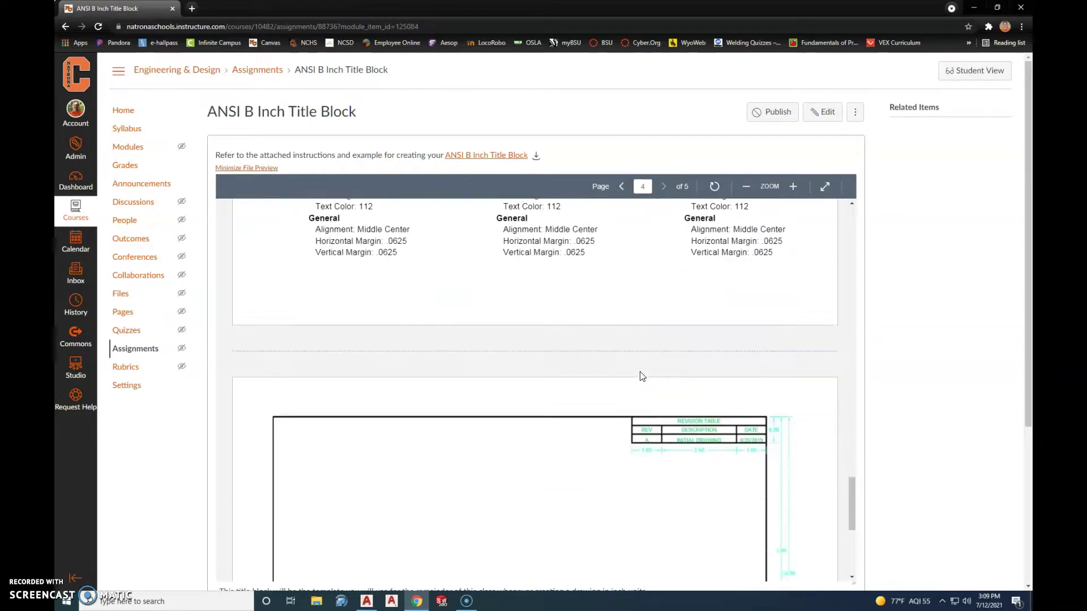
pyautogui.scroll(-1, 643, 376)
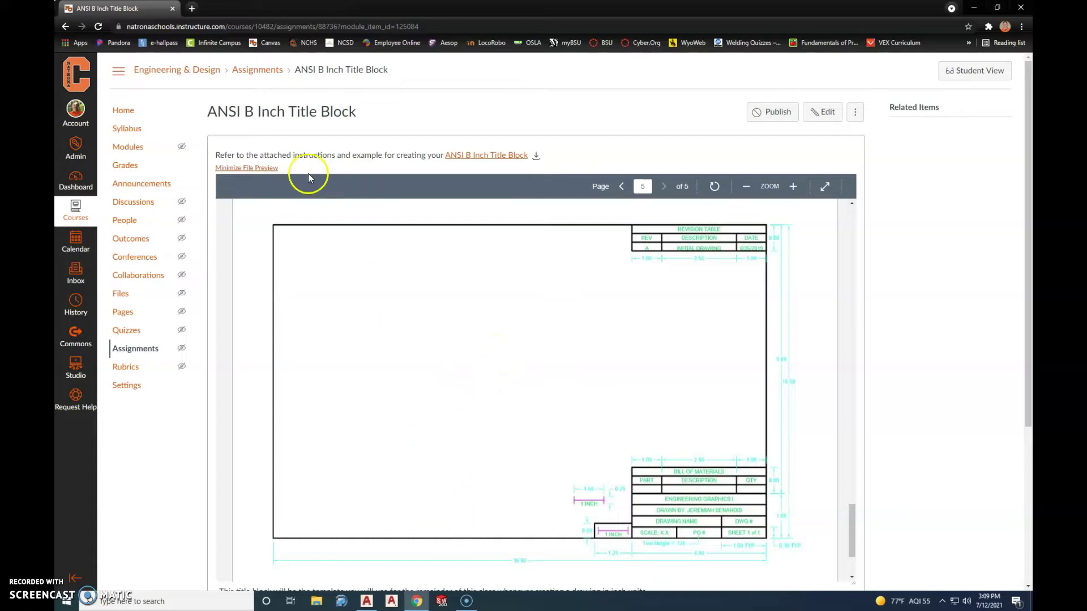
# Return to Modules and scroll to the CADD module listing DWG #1 - Shim and DWG #2 - Gasket
pyautogui.click(124, 151)
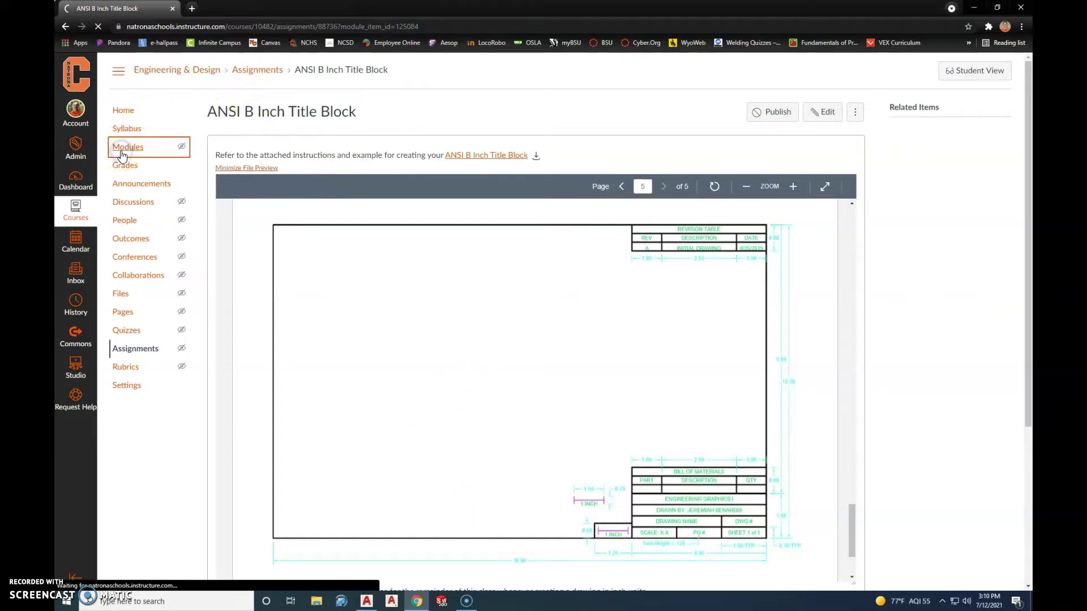
pyautogui.scroll(-3, 258, 248)
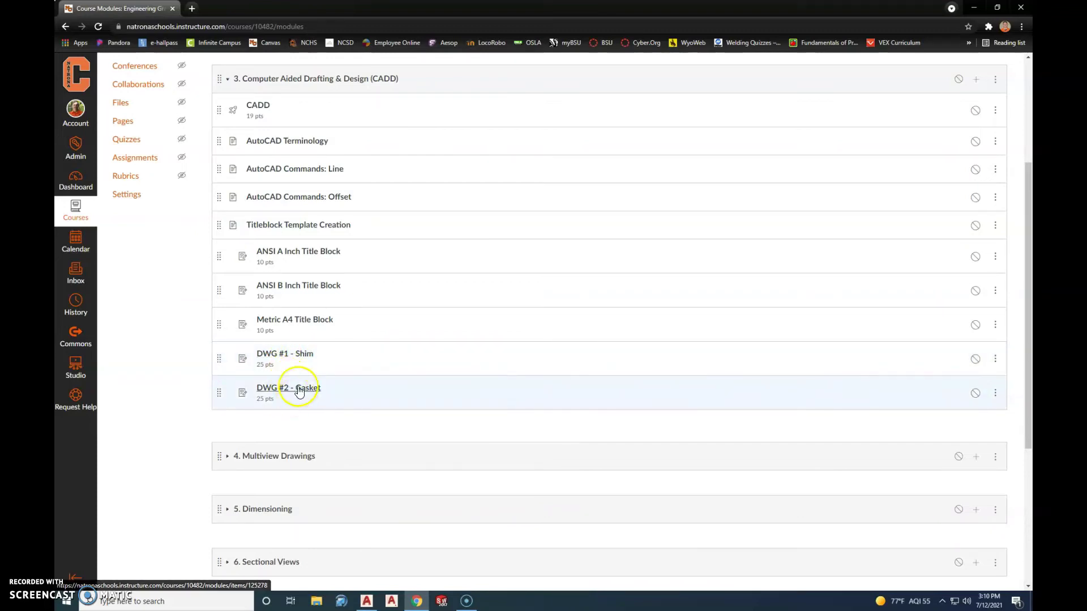
pyautogui.scroll(-1, 273, 392)
pyautogui.scroll(-3, 272, 394)
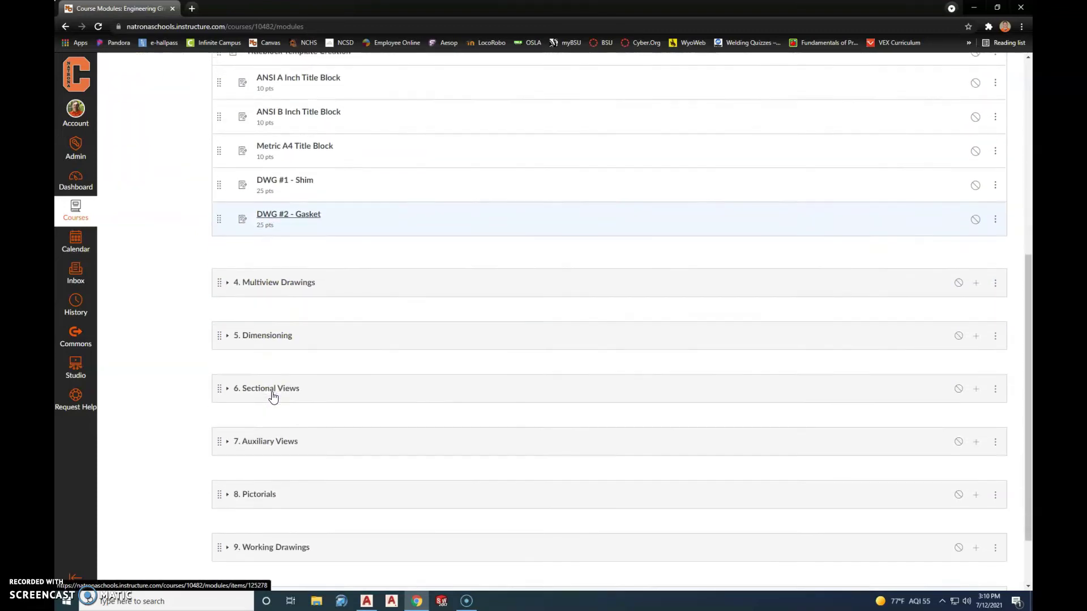
pyautogui.scroll(-1, 243, 316)
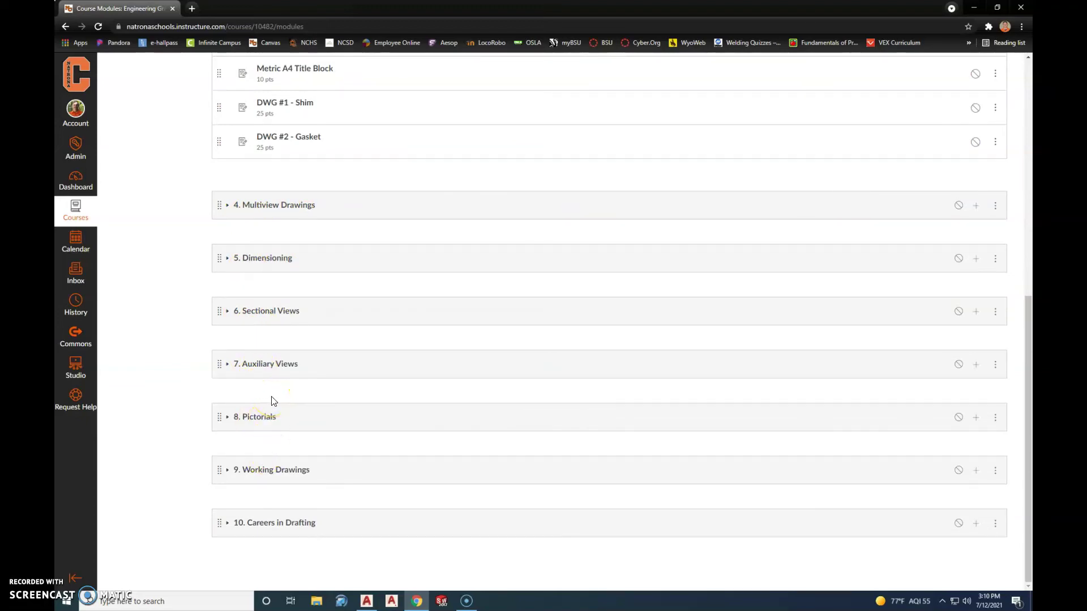
pyautogui.scroll(5, 273, 401)
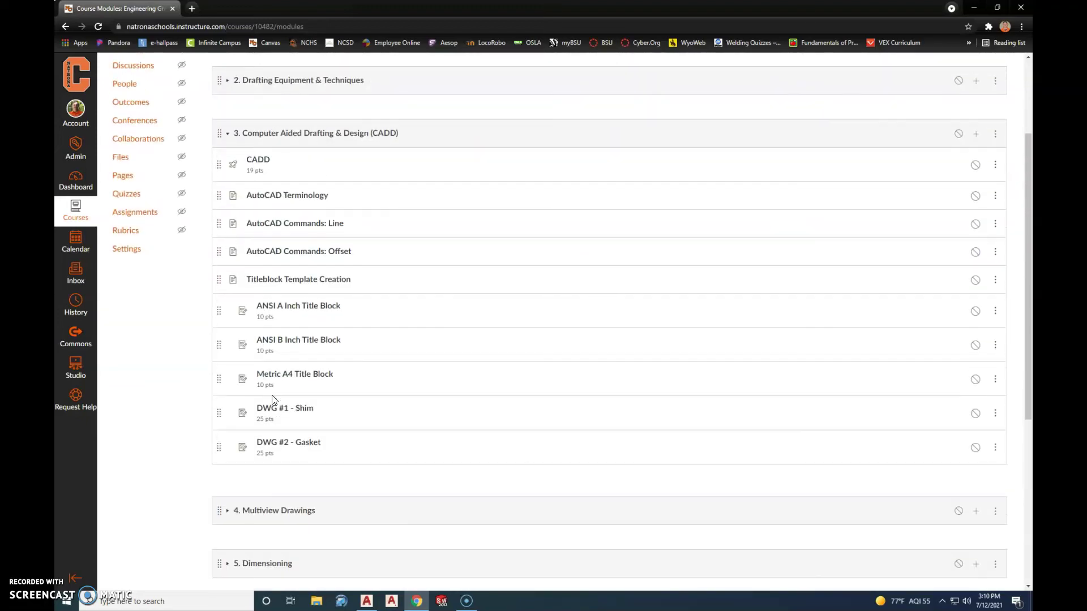